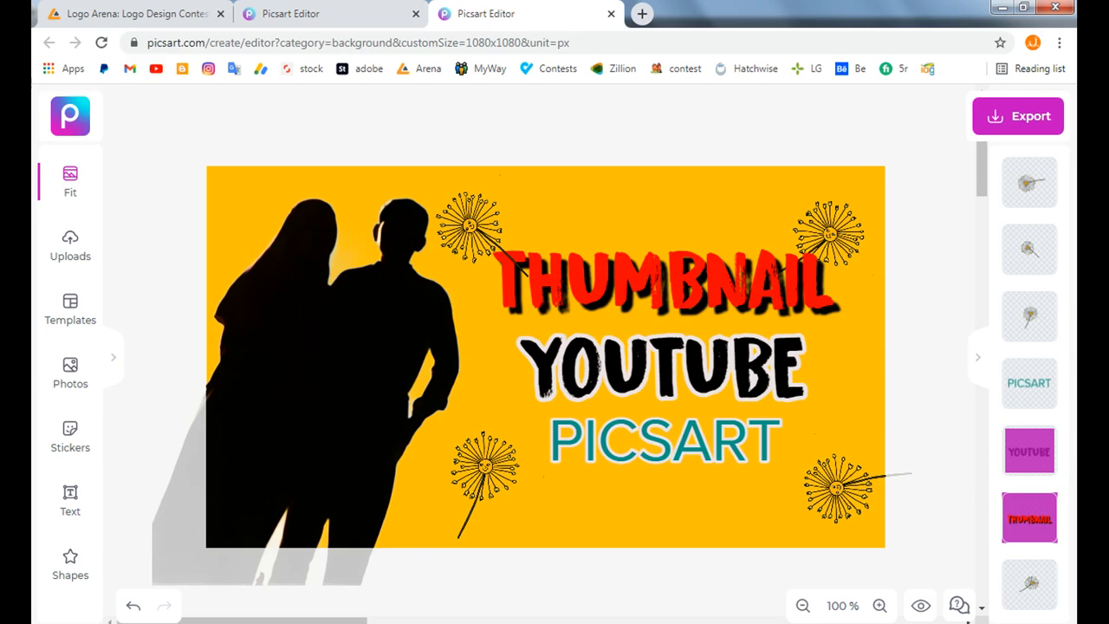
# Start a new project sized as a 1280x720 YouTube Thumbnail and fill its background with the amber preset FFC107.
pyautogui.hotkey('ctrl', 'w')
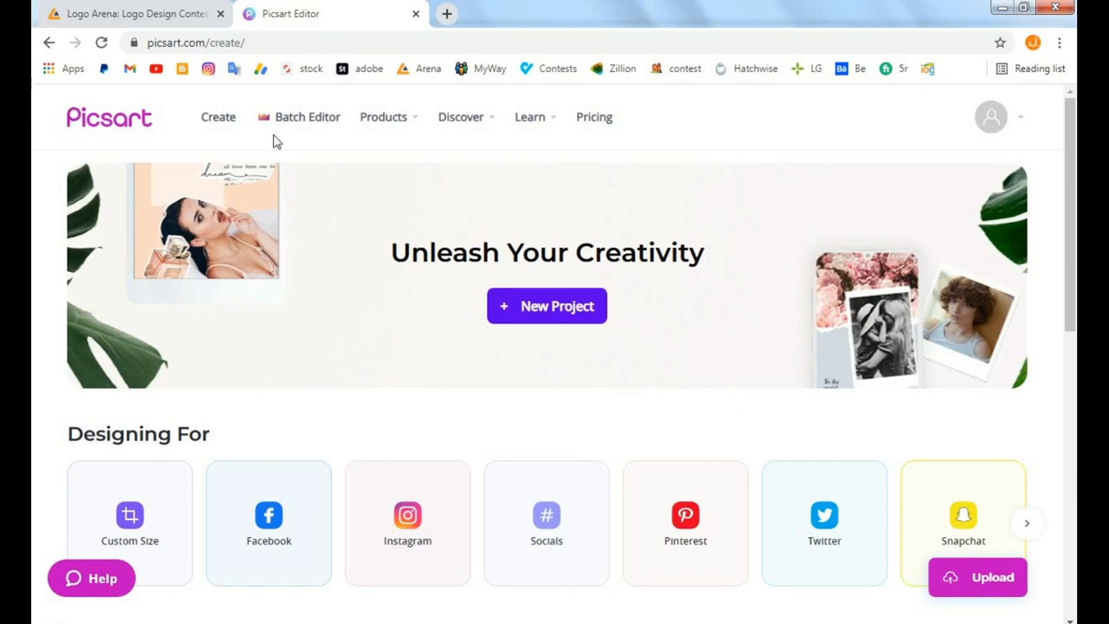
pyautogui.click(561, 312)
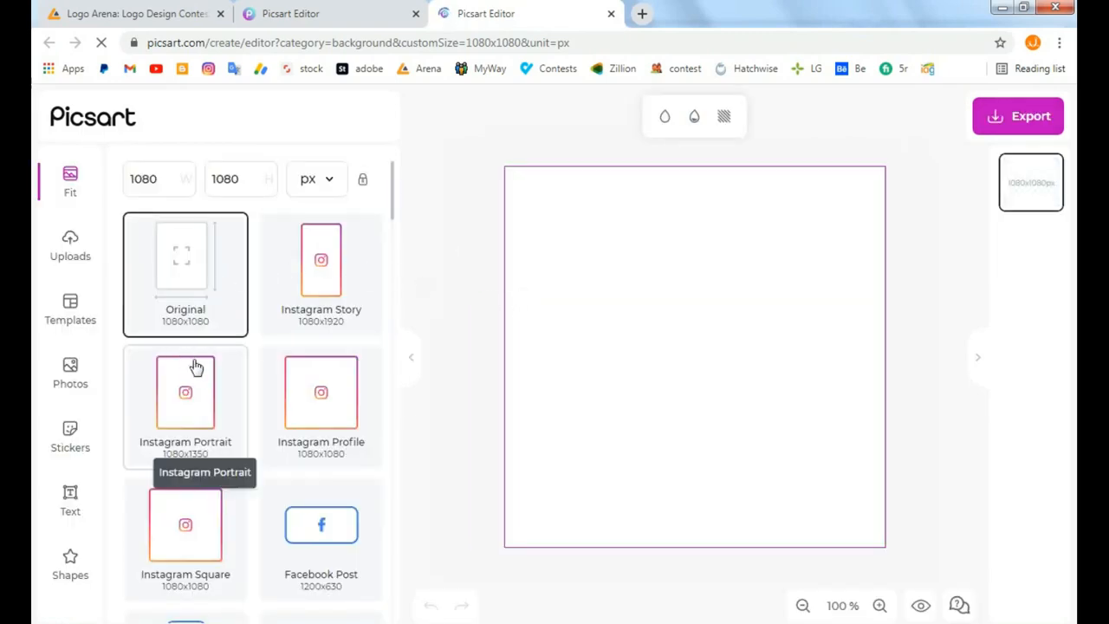
pyautogui.scroll(-8, 197, 368)
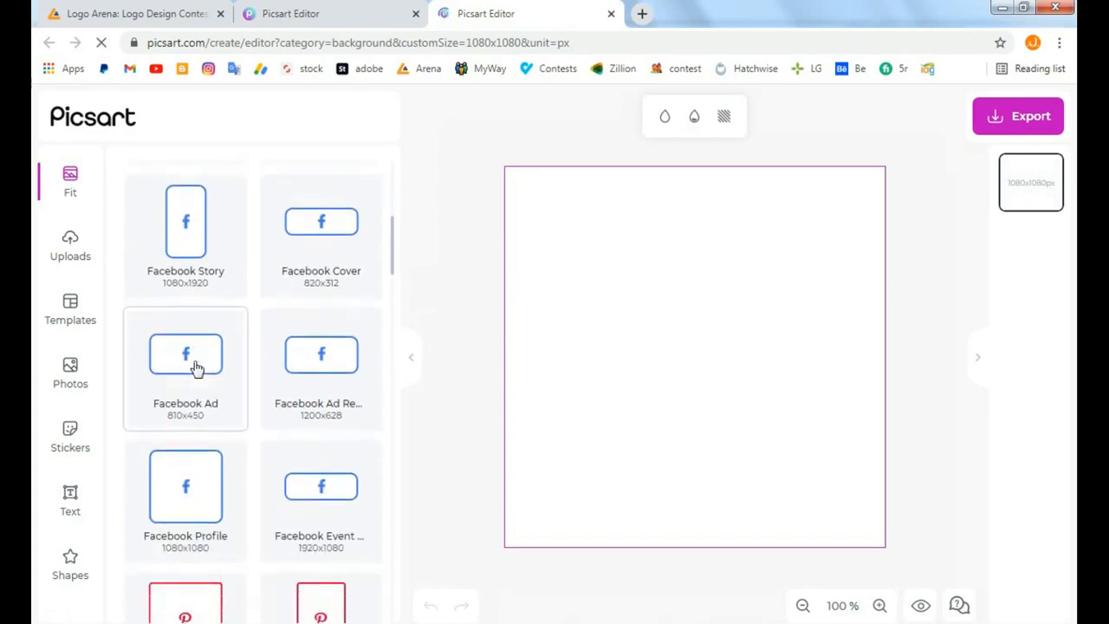
pyautogui.scroll(-3, 197, 368)
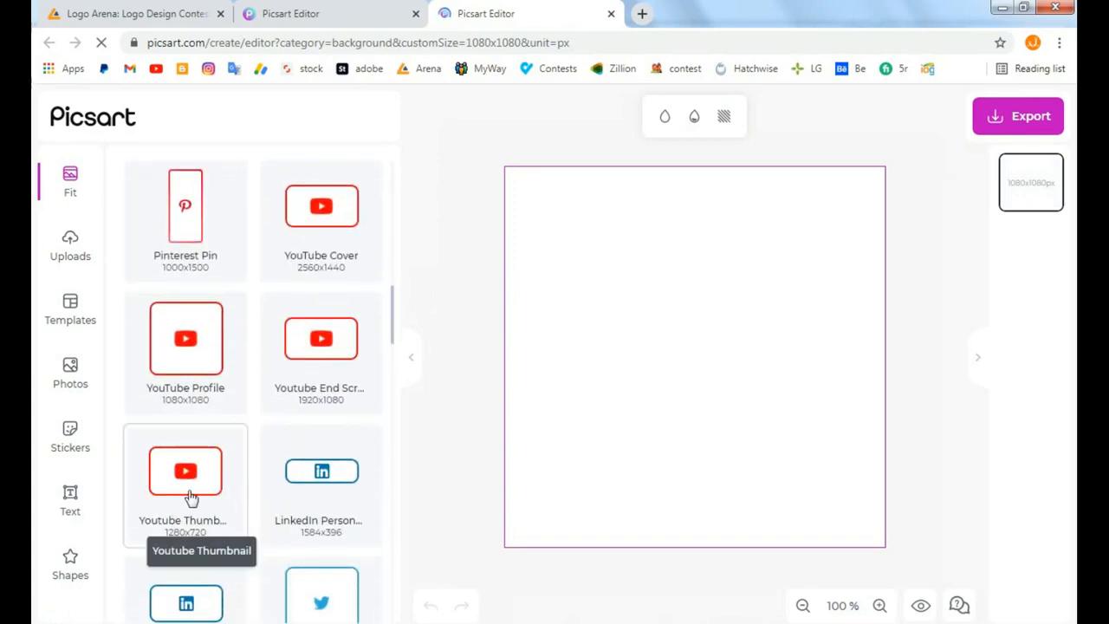
pyautogui.click(192, 496)
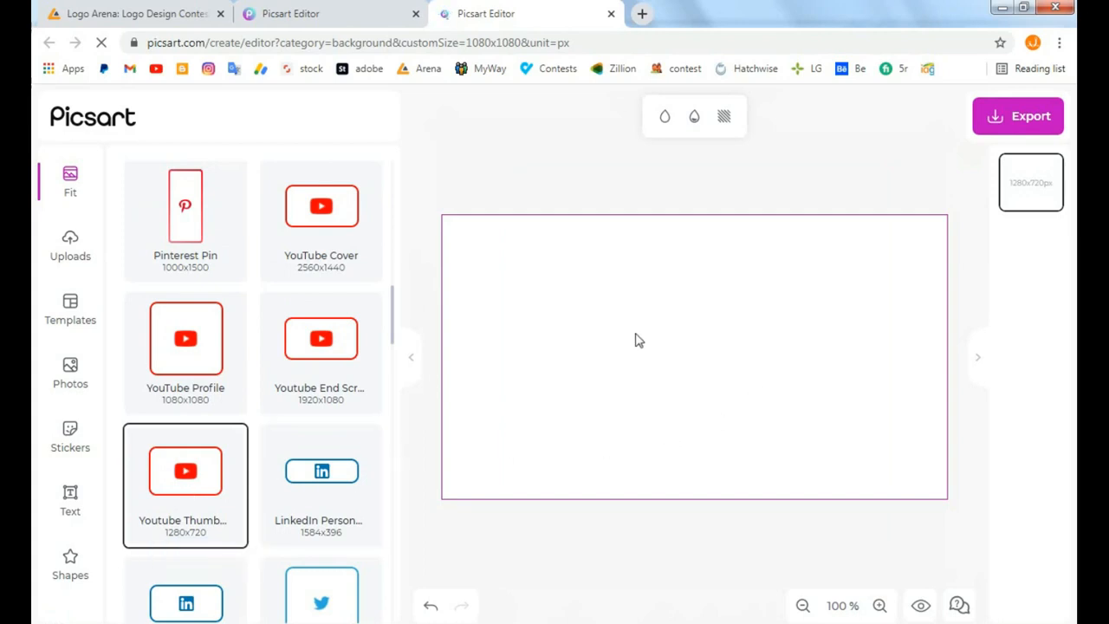
pyautogui.click(666, 118)
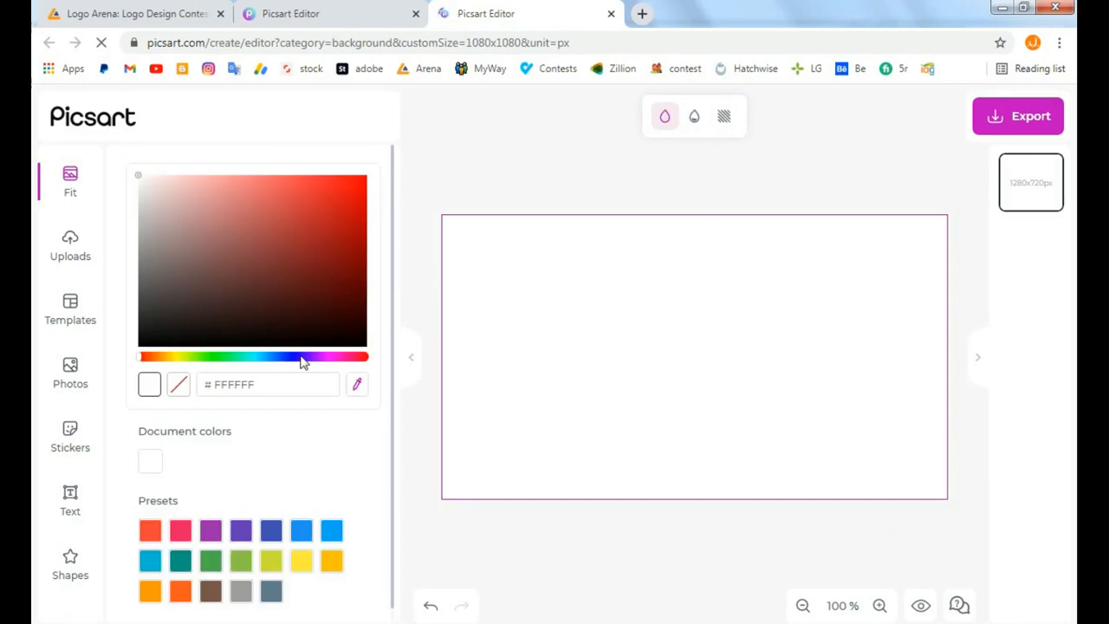
pyautogui.click(332, 562)
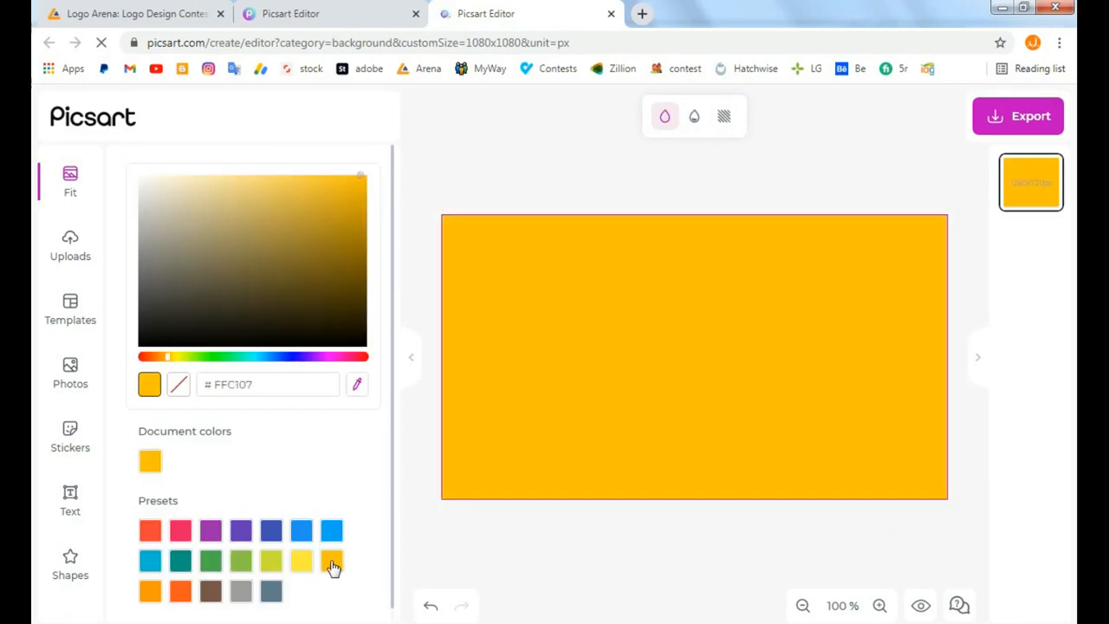
# Upload the silhouette photo IMG_08222 from the FOTO CAMPURAN folder and place it on the canvas.
pyautogui.click(70, 241)
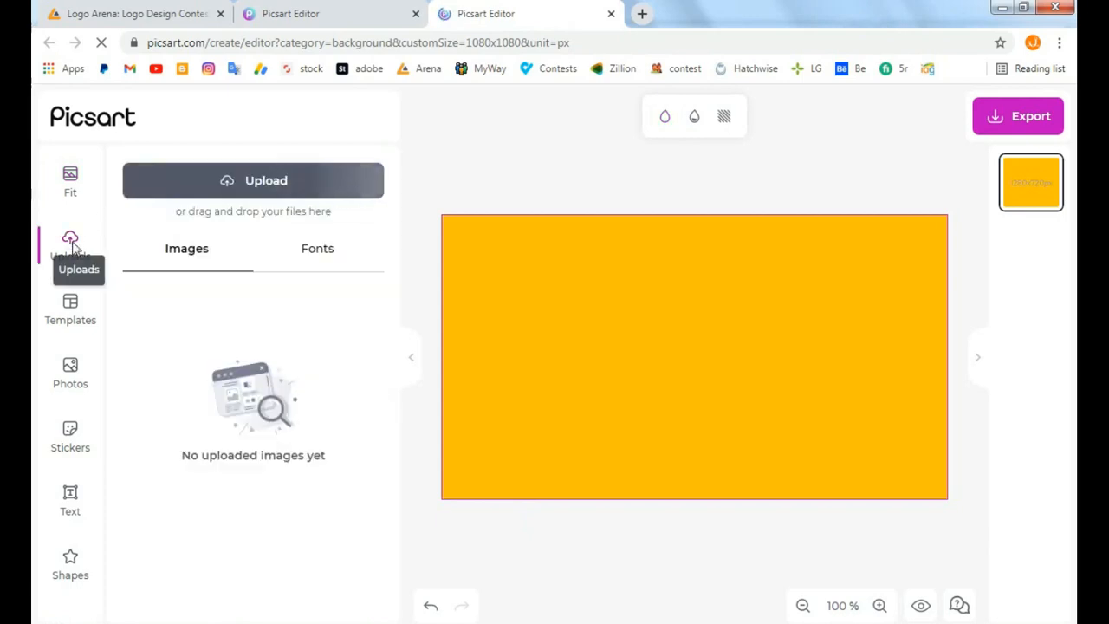
pyautogui.click(253, 184)
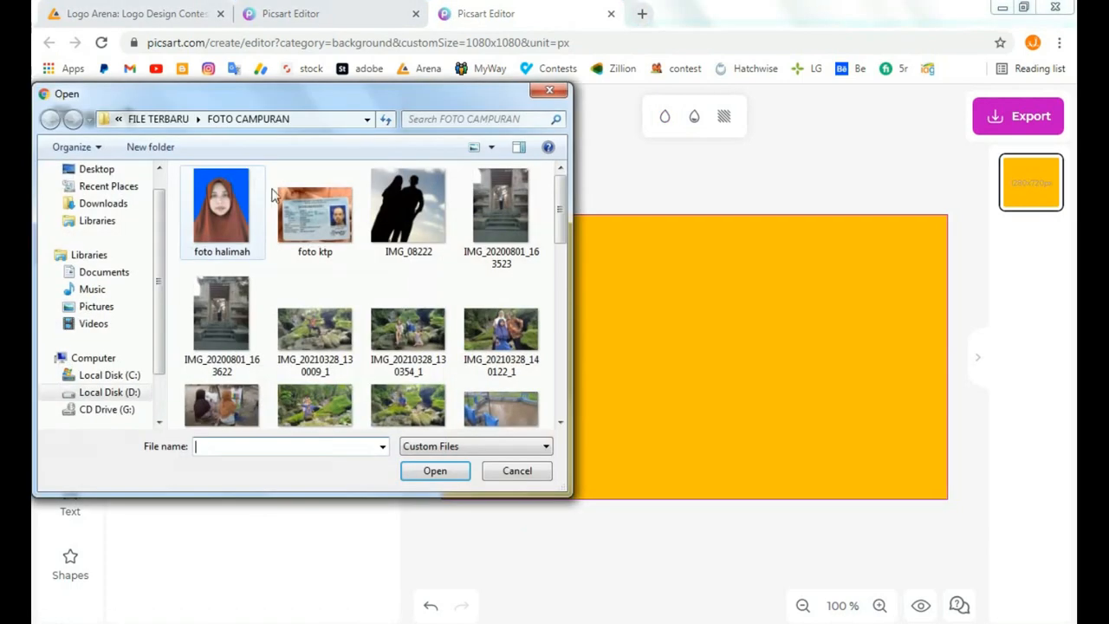
pyautogui.click(407, 230)
pyautogui.click(425, 468)
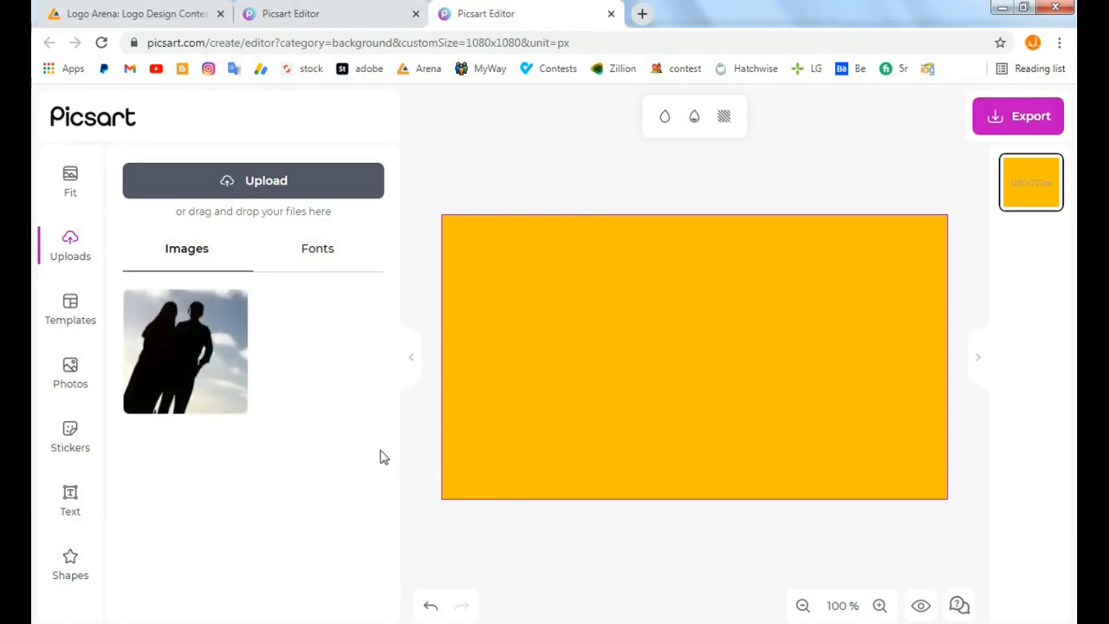
pyautogui.click(164, 330)
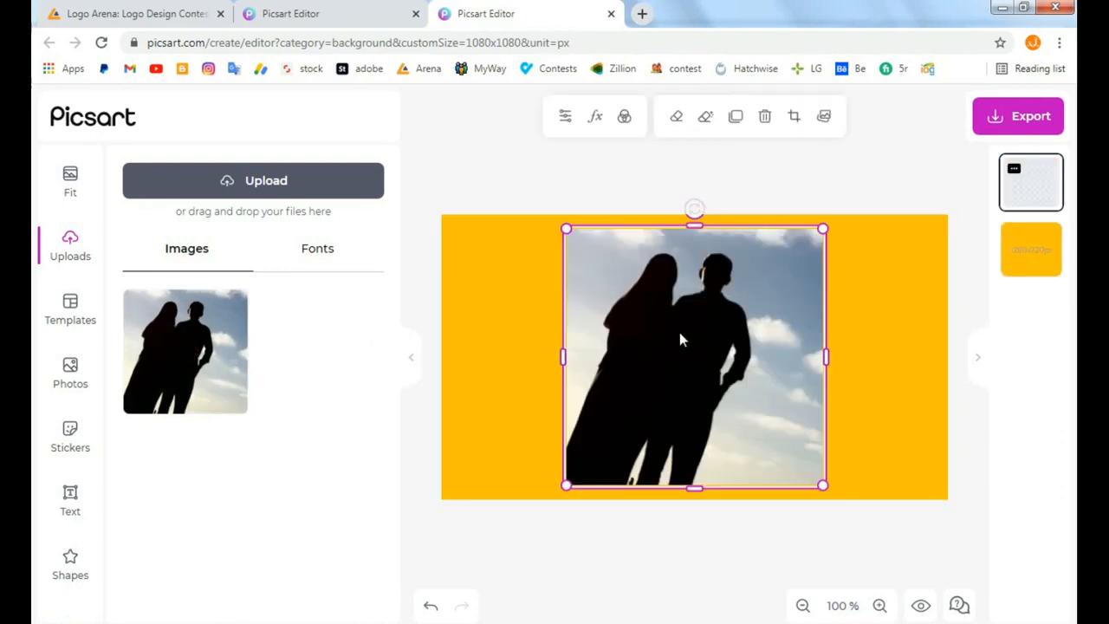
# Adjust the silhouette photo's light, setting its contrast to 100 and its brightness to 28.
pyautogui.click(880, 606)
pyautogui.click(880, 607)
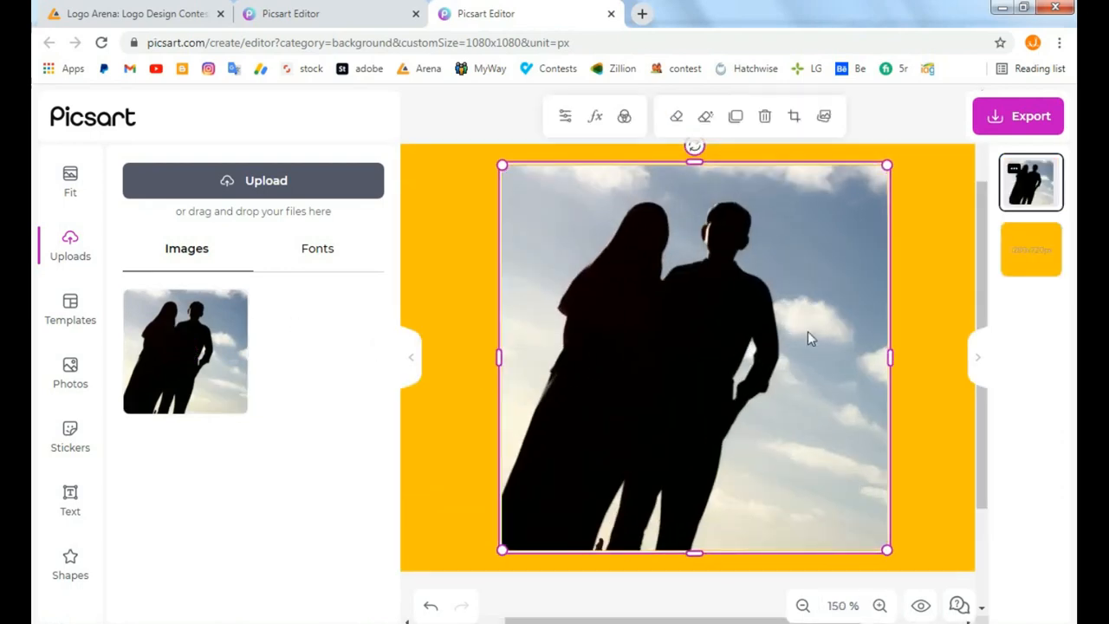
pyautogui.click(565, 121)
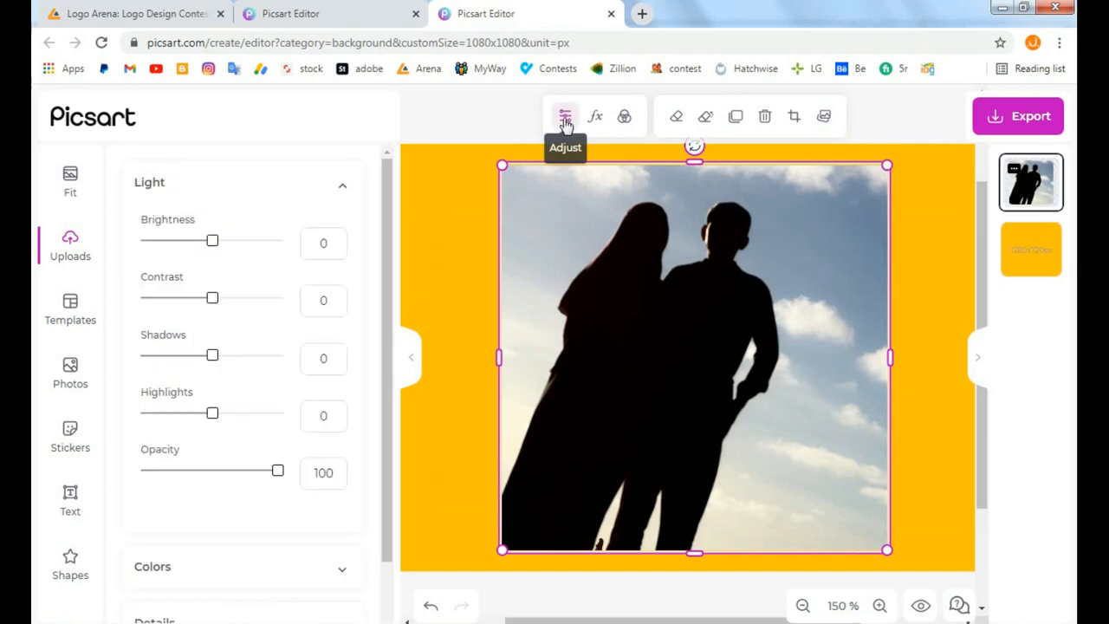
pyautogui.moveTo(216, 300); pyautogui.dragTo(332, 307)
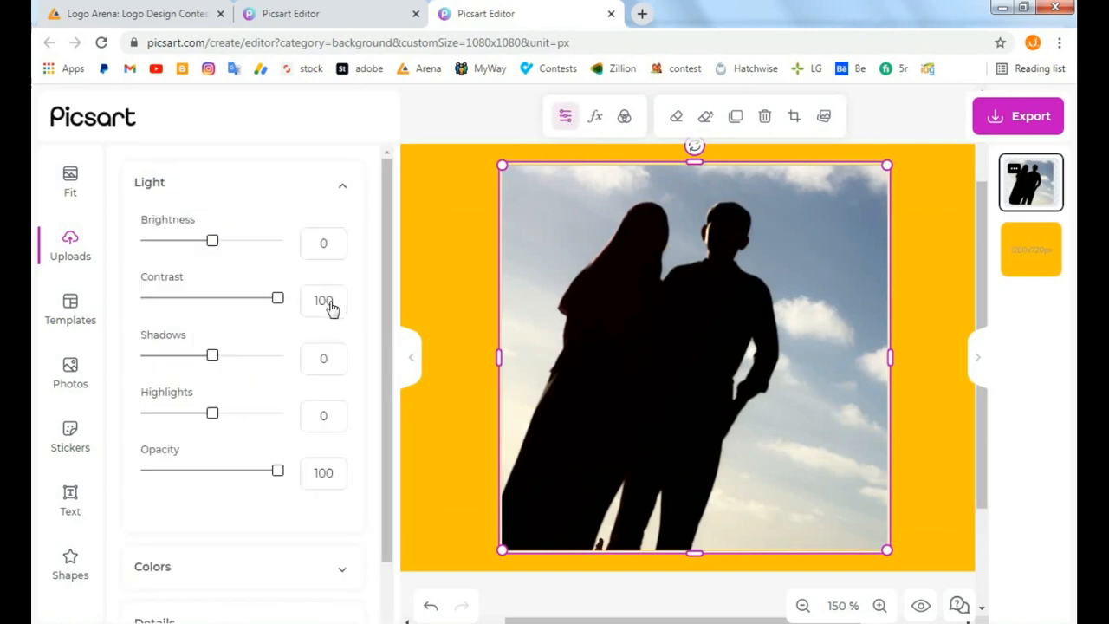
pyautogui.moveTo(214, 240); pyautogui.dragTo(235, 250)
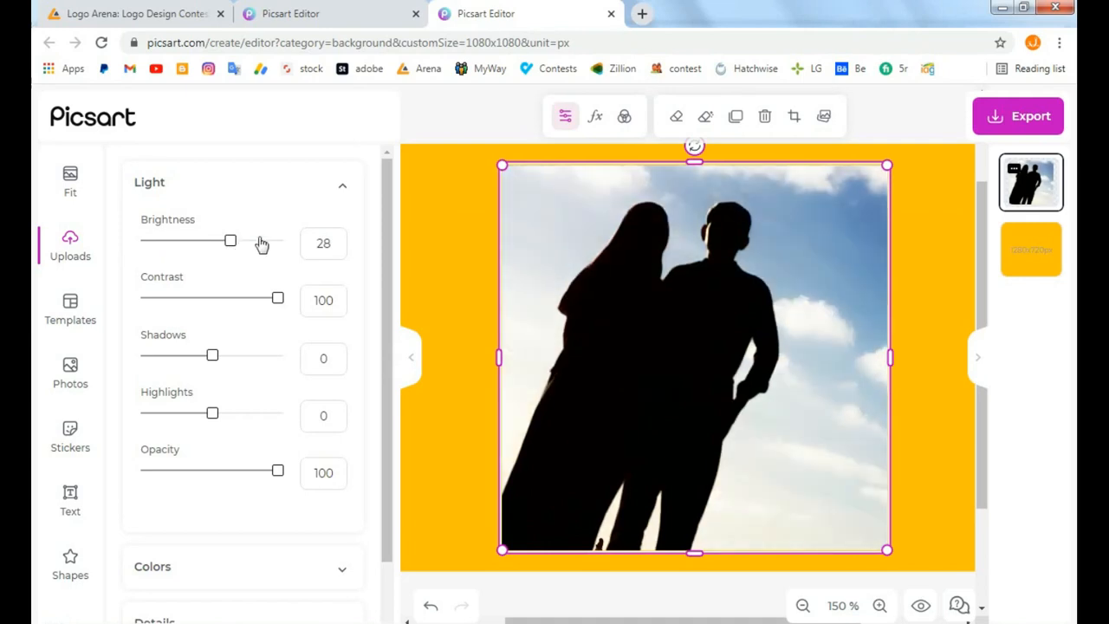
# Remove the sky background from the couple photo with the Person background removal option and apply it.
pyautogui.click(677, 120)
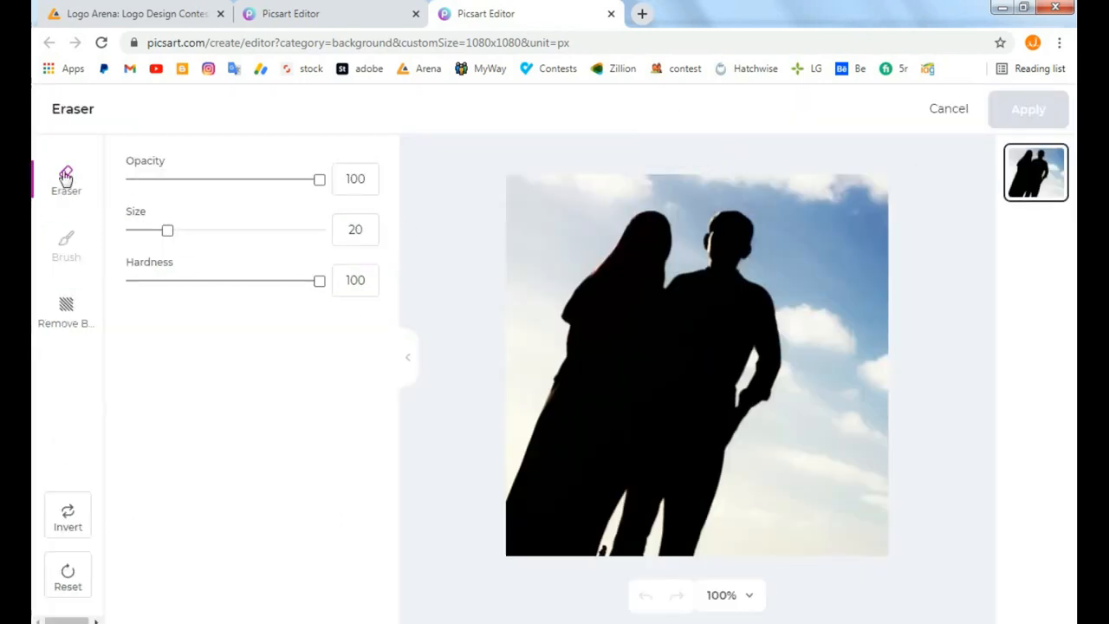
pyautogui.click(67, 310)
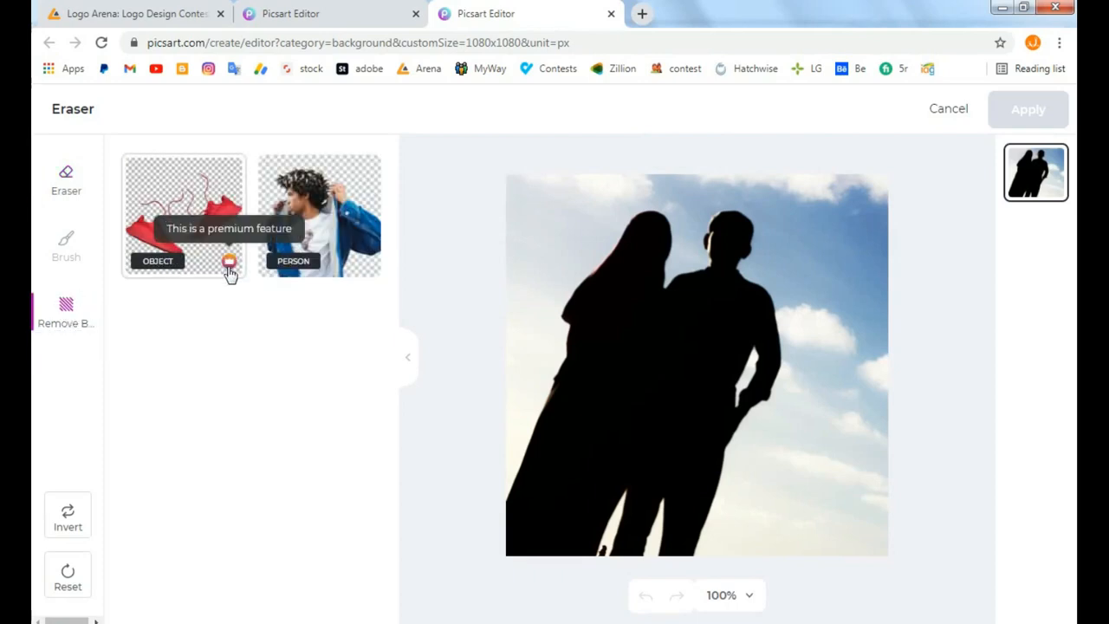
pyautogui.click(340, 226)
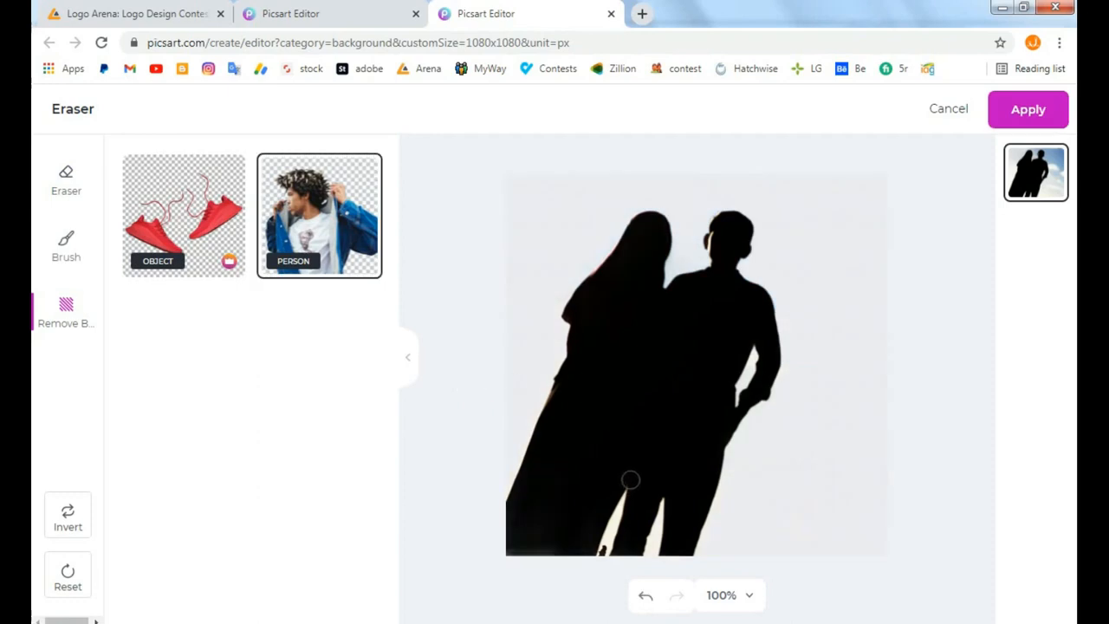
pyautogui.click(1028, 106)
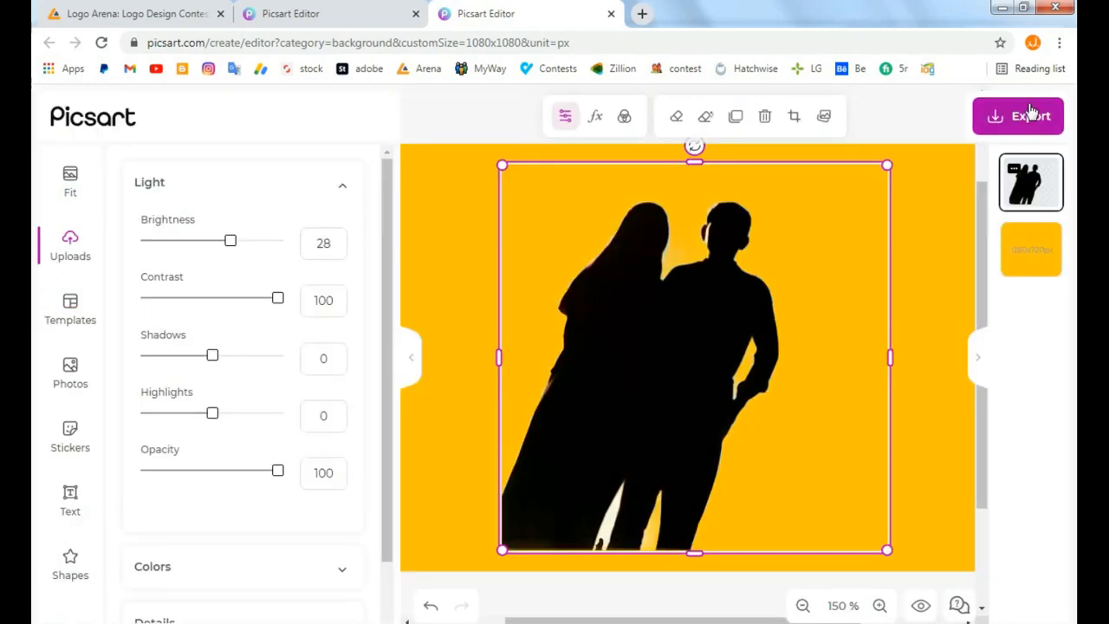
# Position the couple cutout at the left side of the canvas and enlarge it to about the canvas height.
pyautogui.moveTo(693, 317); pyautogui.dragTo(588, 341)
pyautogui.click(803, 605)
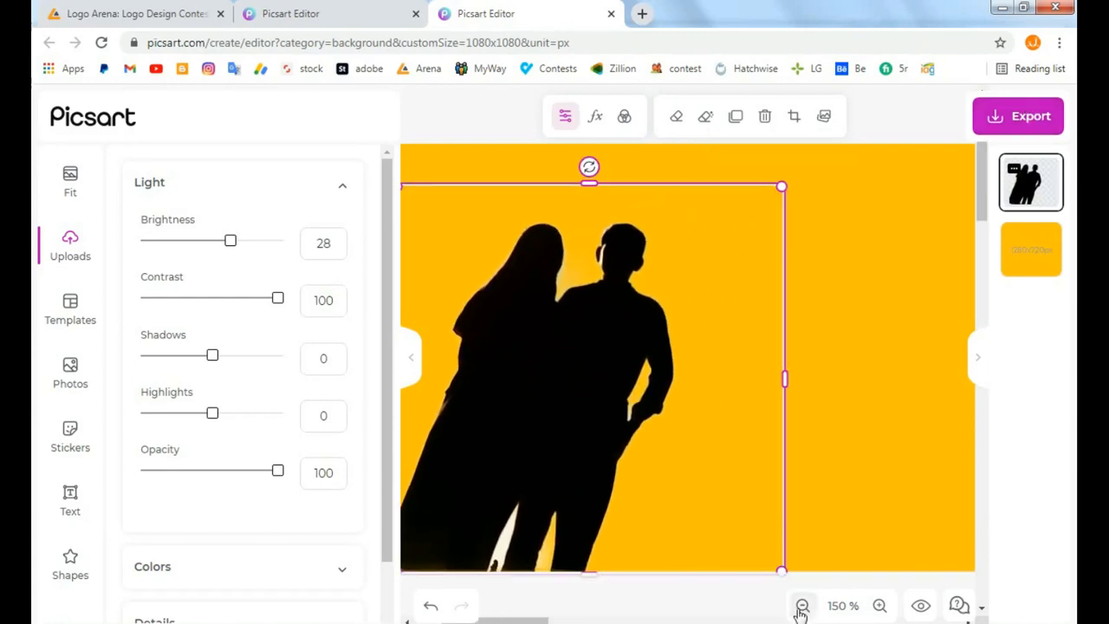
pyautogui.click(804, 605)
pyautogui.moveTo(624, 379); pyautogui.dragTo(524, 404)
pyautogui.moveTo(666, 264); pyautogui.dragTo(730, 219)
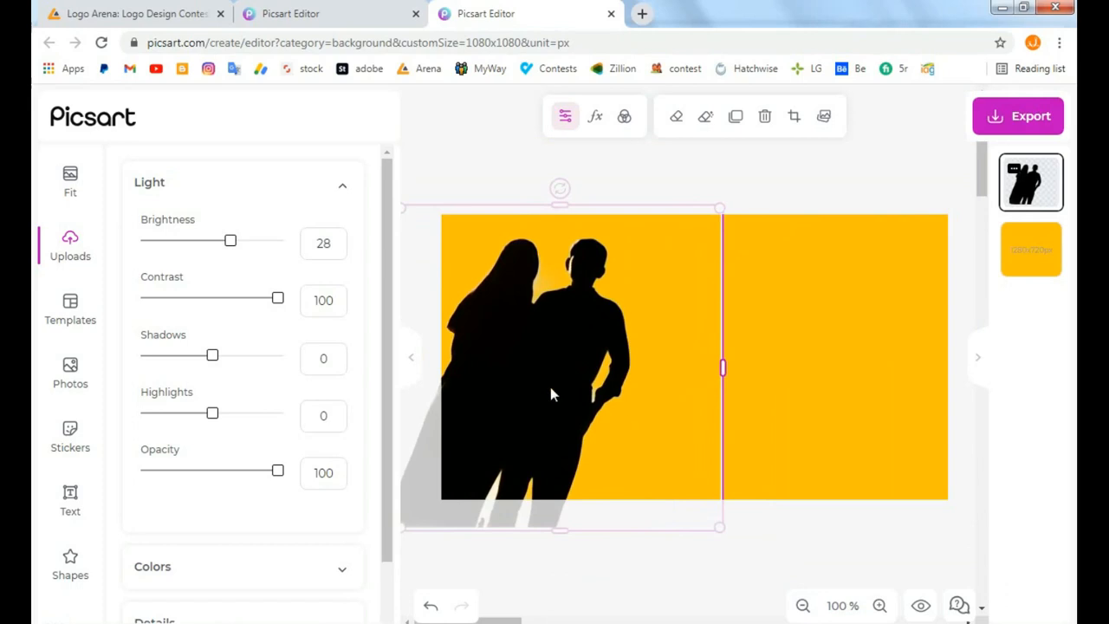
# Add a text in the brush-style "Fonts tiếng Việt" font from the Vietnamese font collection.
pyautogui.click(70, 501)
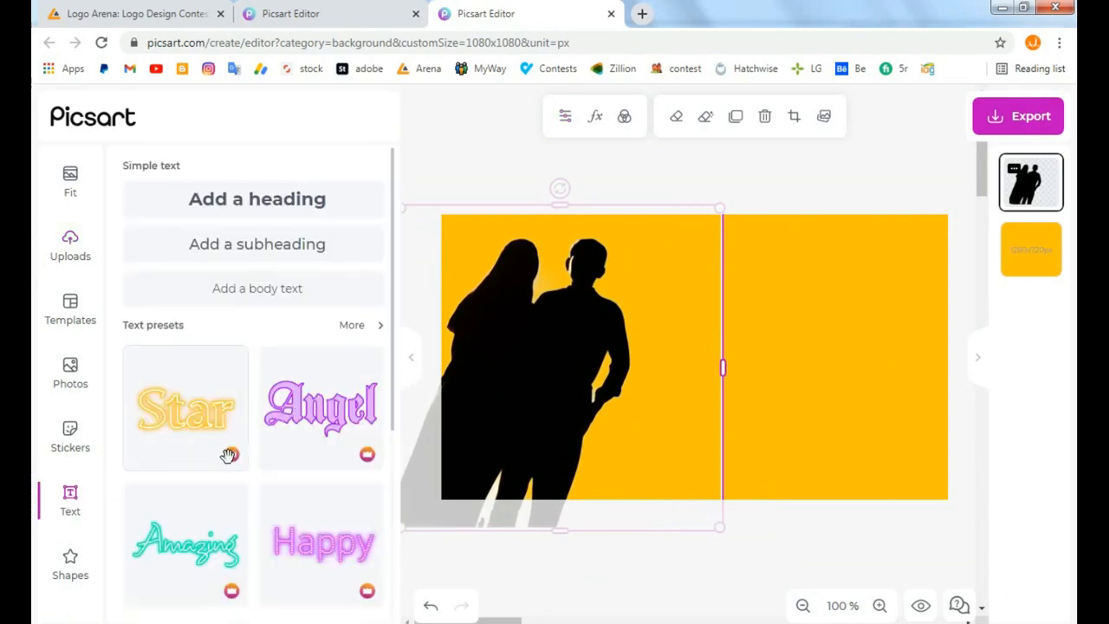
pyautogui.scroll(-4, 319, 451)
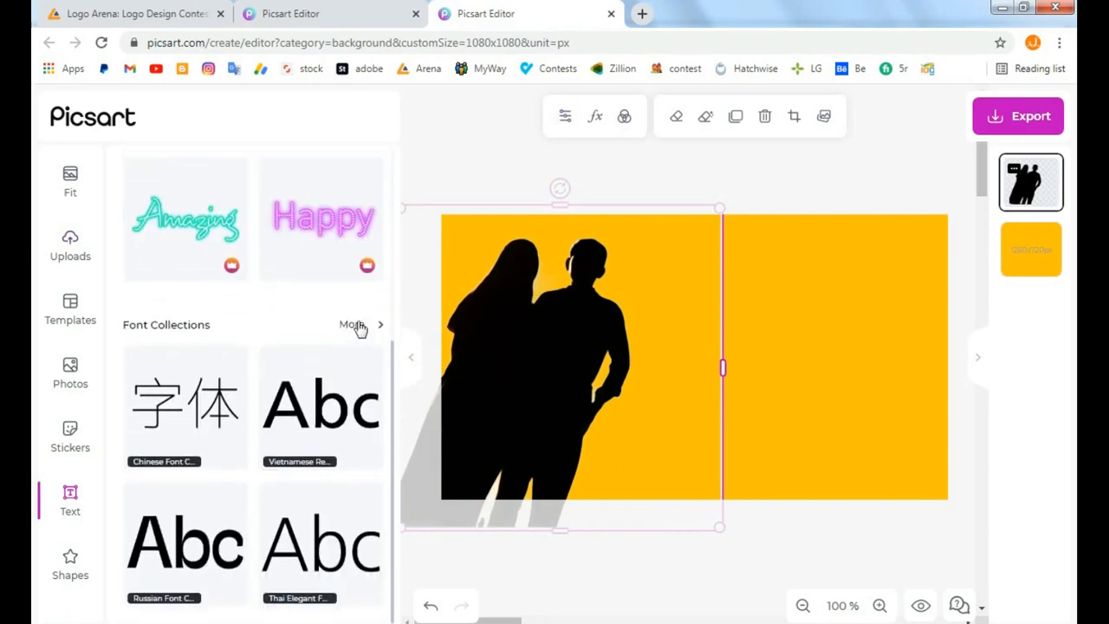
pyautogui.click(356, 327)
pyautogui.scroll(-1, 319, 339)
pyautogui.scroll(-10, 258, 376)
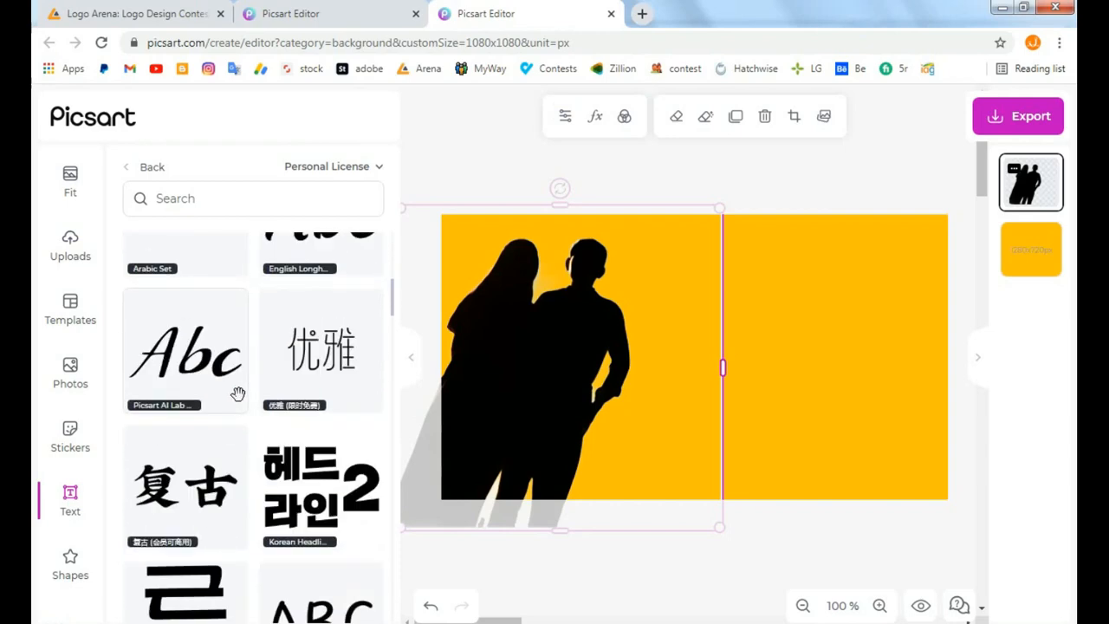
pyautogui.scroll(-12, 235, 397)
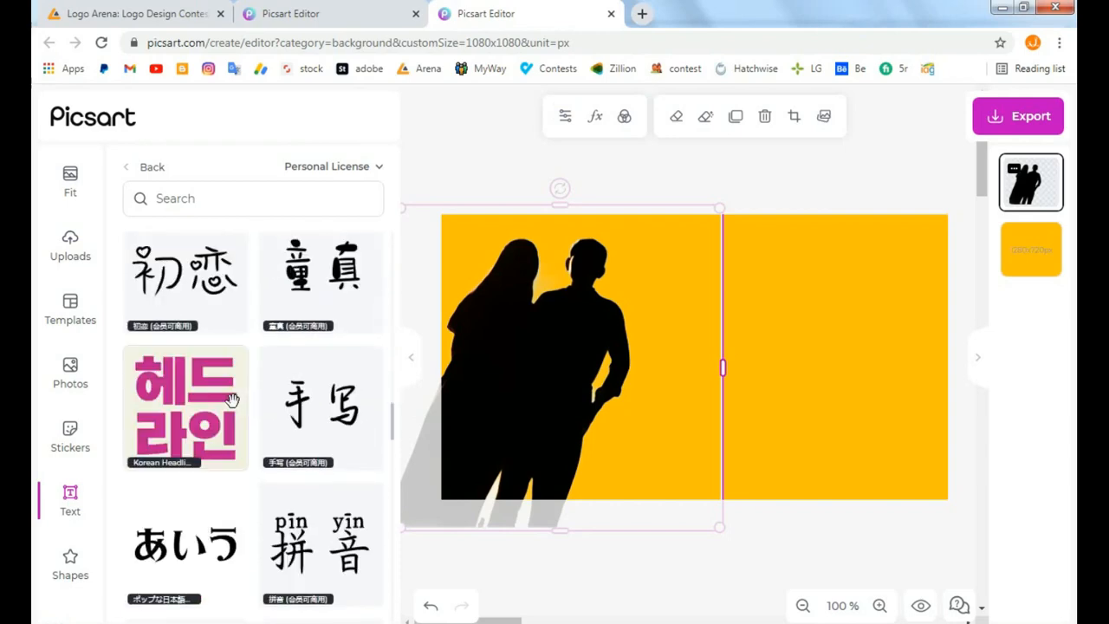
pyautogui.scroll(-7, 230, 400)
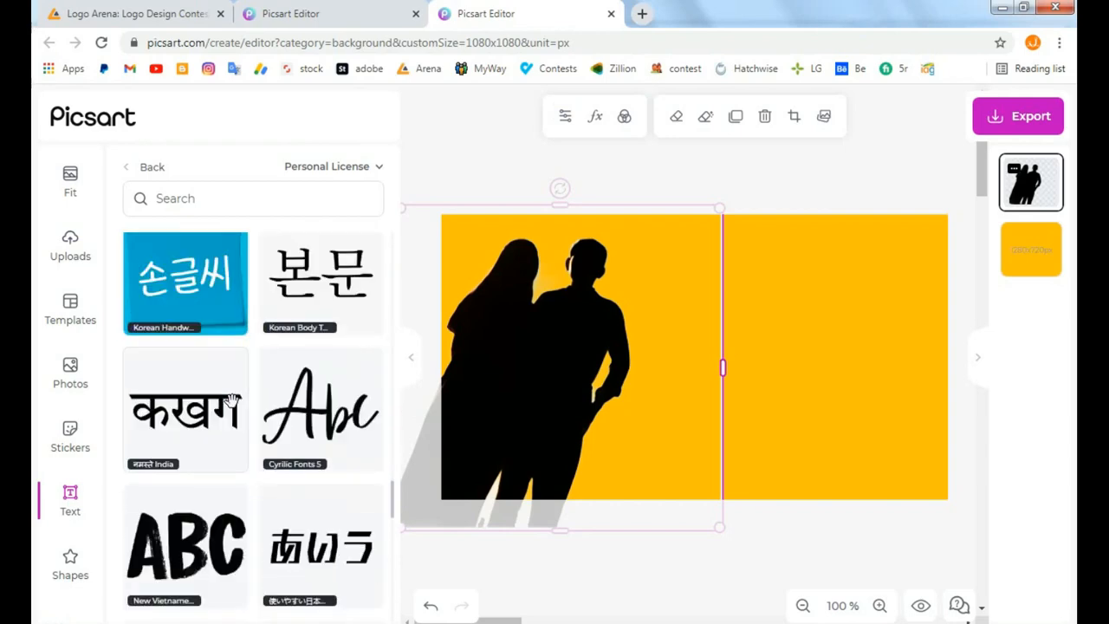
pyautogui.click(186, 309)
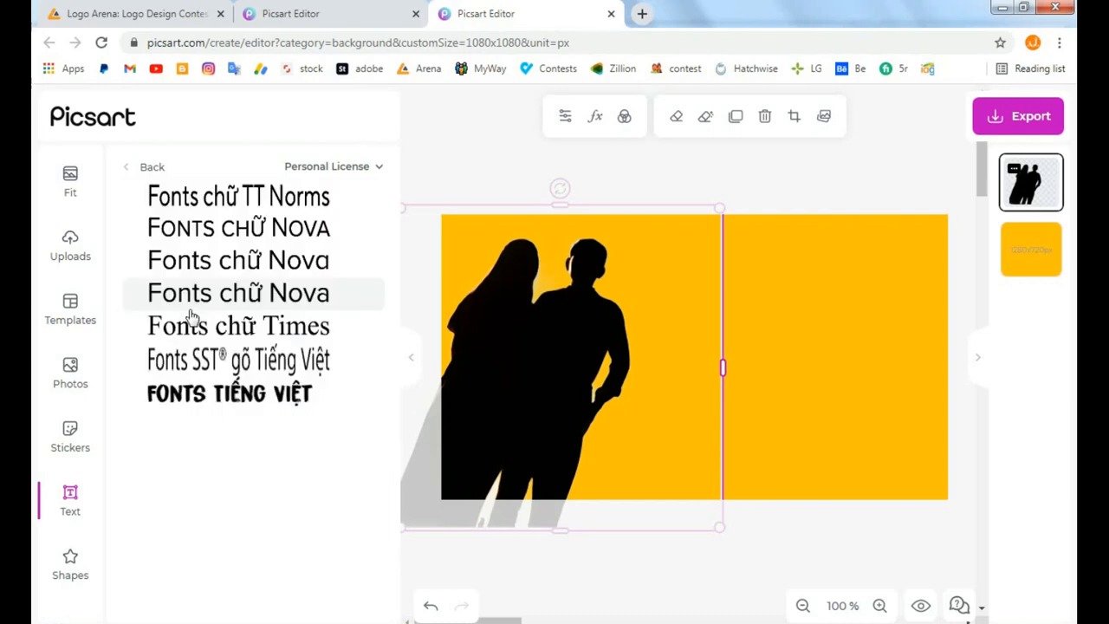
pyautogui.click(222, 397)
# Enlarge the new text and place it in the upper right area of the canvas, beside the couple.
pyautogui.moveTo(767, 337); pyautogui.dragTo(879, 266)
pyautogui.click(774, 303)
pyautogui.moveTo(774, 303); pyautogui.dragTo(775, 293)
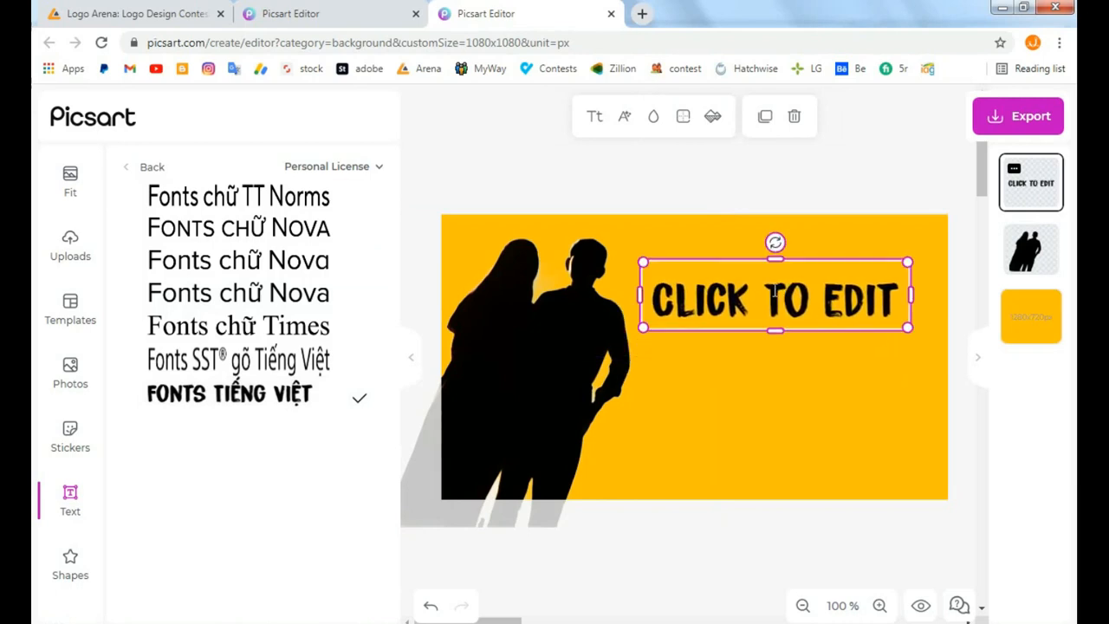
# Replace the placeholder text on the canvas with THUMBNAIL.
pyautogui.doubleClick(775, 292)
pyautogui.write('TH')
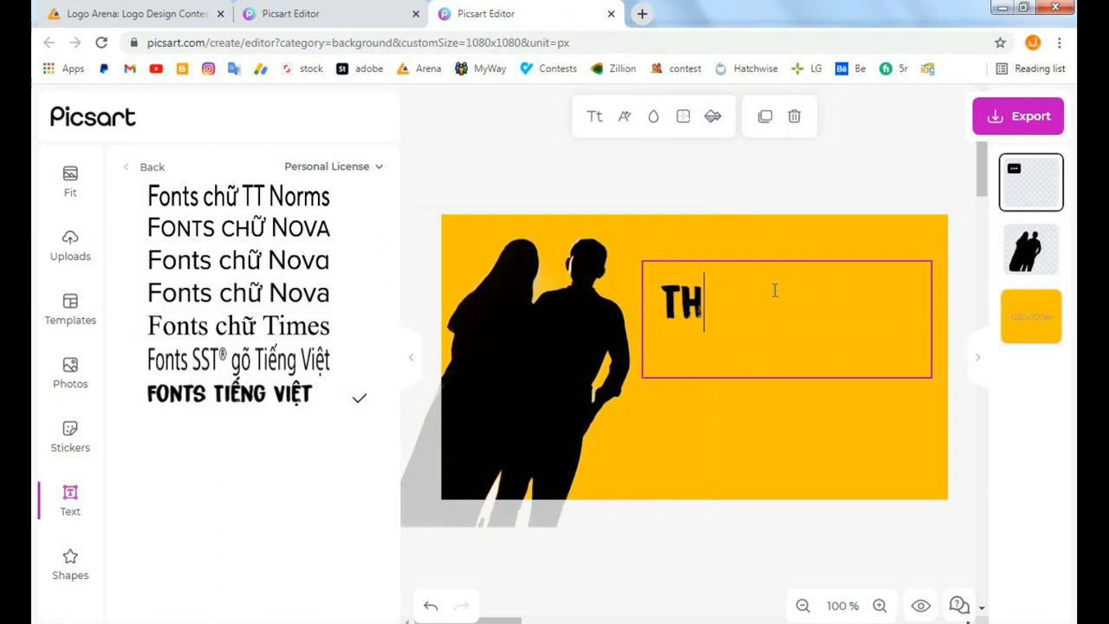
pyautogui.write('UMBNAIL')
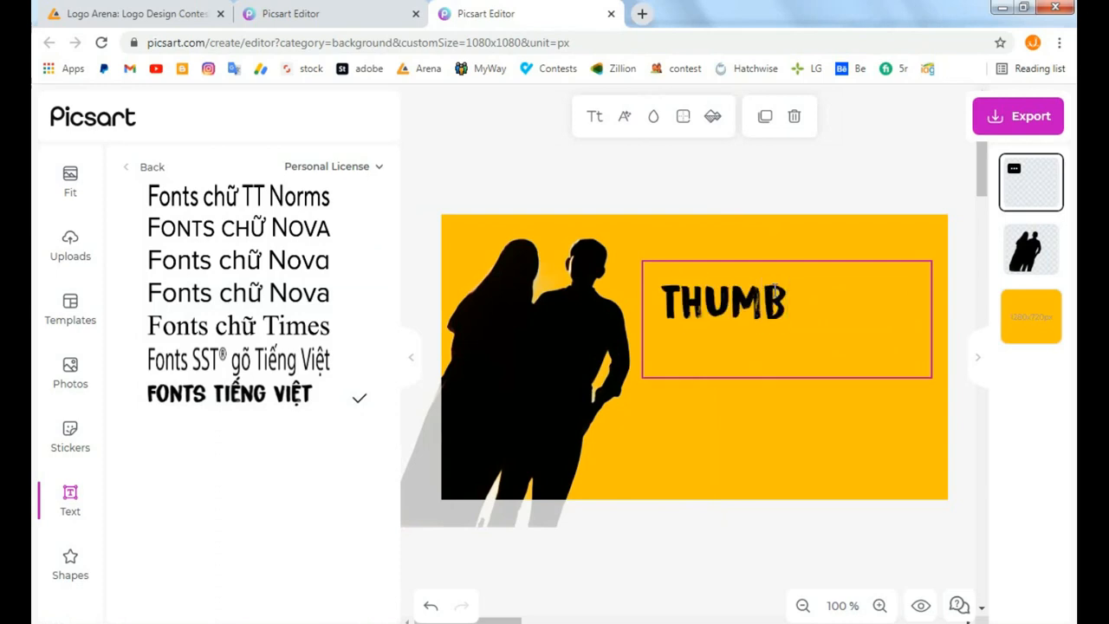
pyautogui.click(783, 182)
pyautogui.doubleClick(879, 297)
pyautogui.click(854, 185)
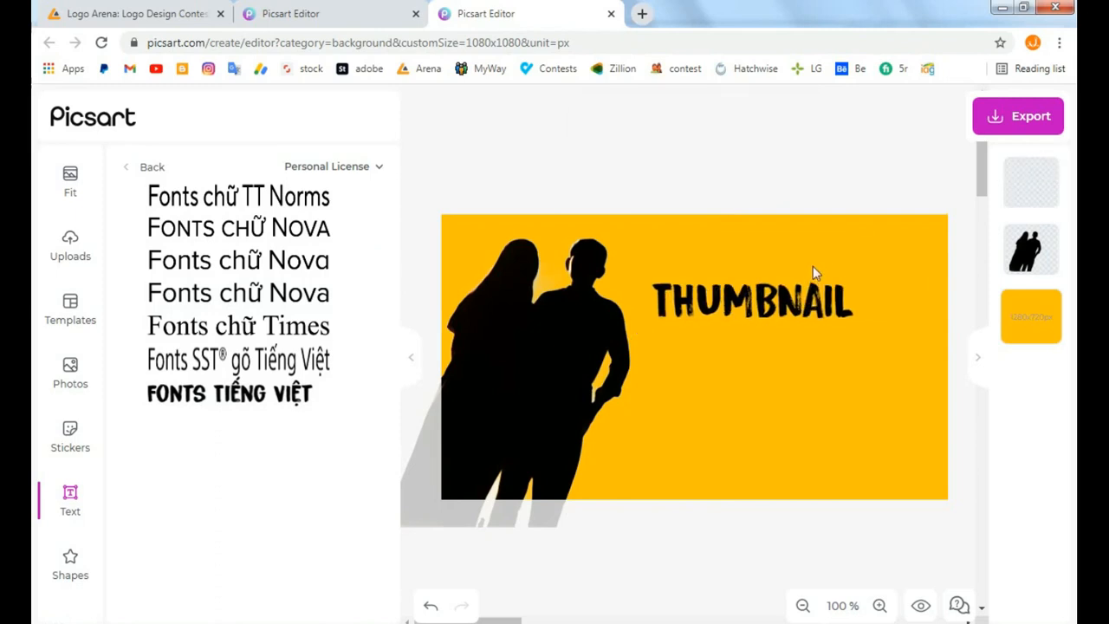
# Duplicate the THUMBNAIL text, place the copy directly below it and change its wording to YOUTUBE.
pyautogui.click(812, 268)
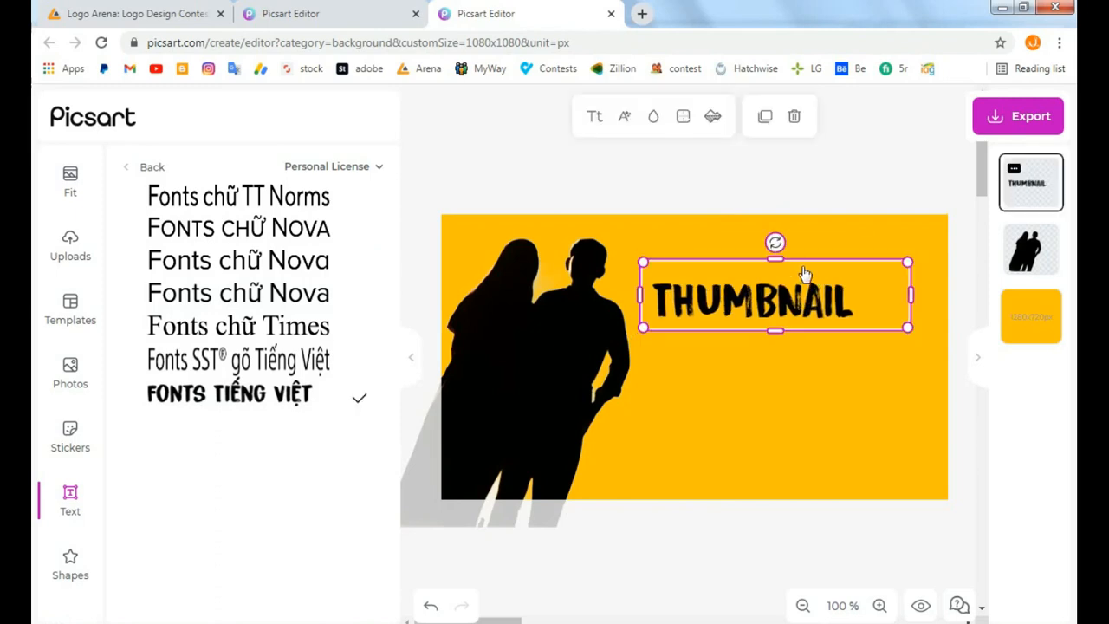
pyautogui.click(766, 121)
pyautogui.moveTo(758, 286); pyautogui.dragTo(766, 341)
pyautogui.doubleClick(765, 340)
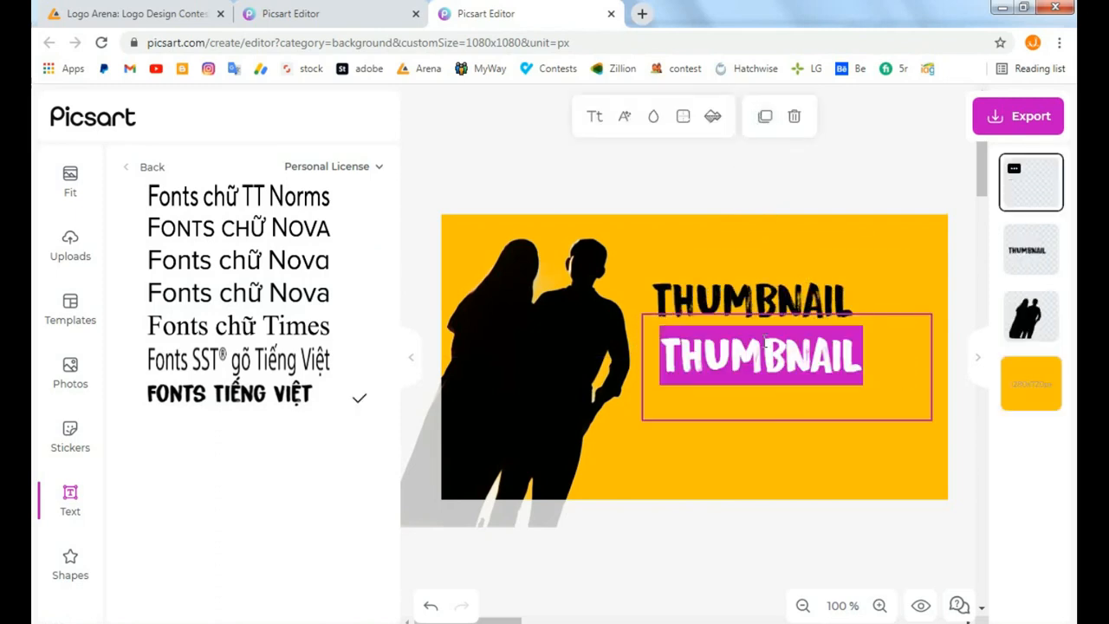
pyautogui.write('YOUTUBE')
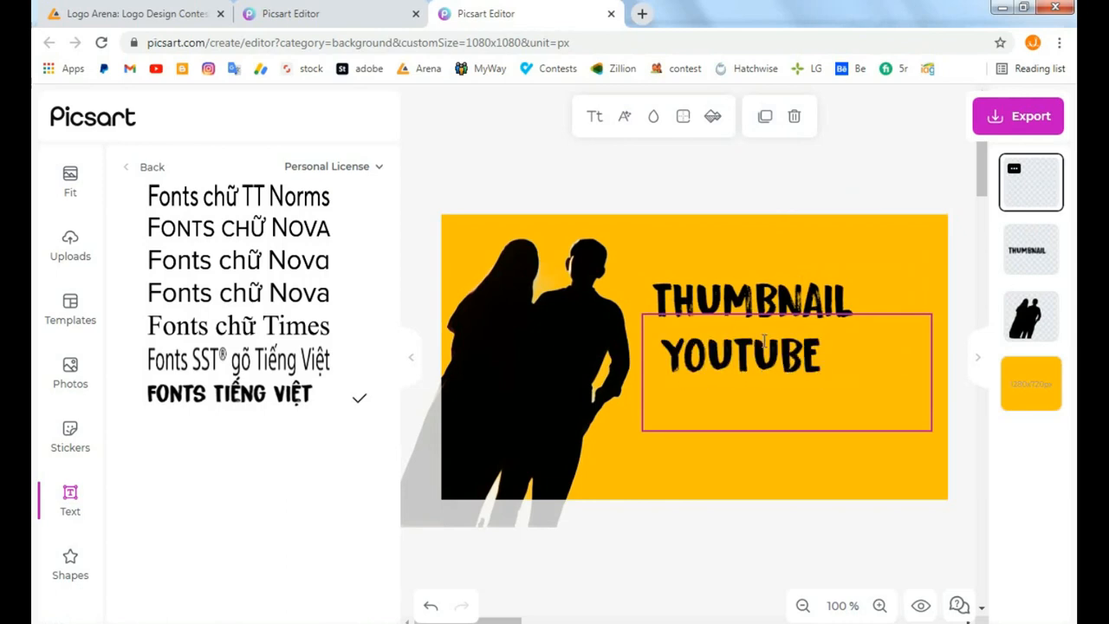
pyautogui.click(792, 173)
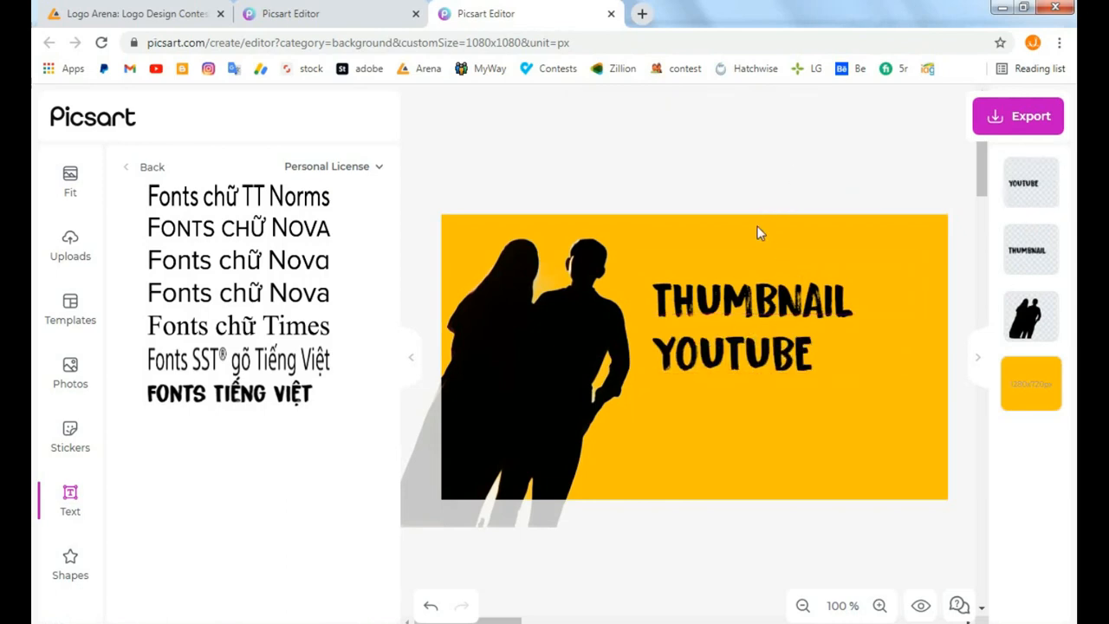
# Enlarge the THUMBNAIL text across the area beside the couple and colour it red, FD0101.
pyautogui.click(875, 274)
pyautogui.moveTo(912, 295); pyautogui.dragTo(926, 244)
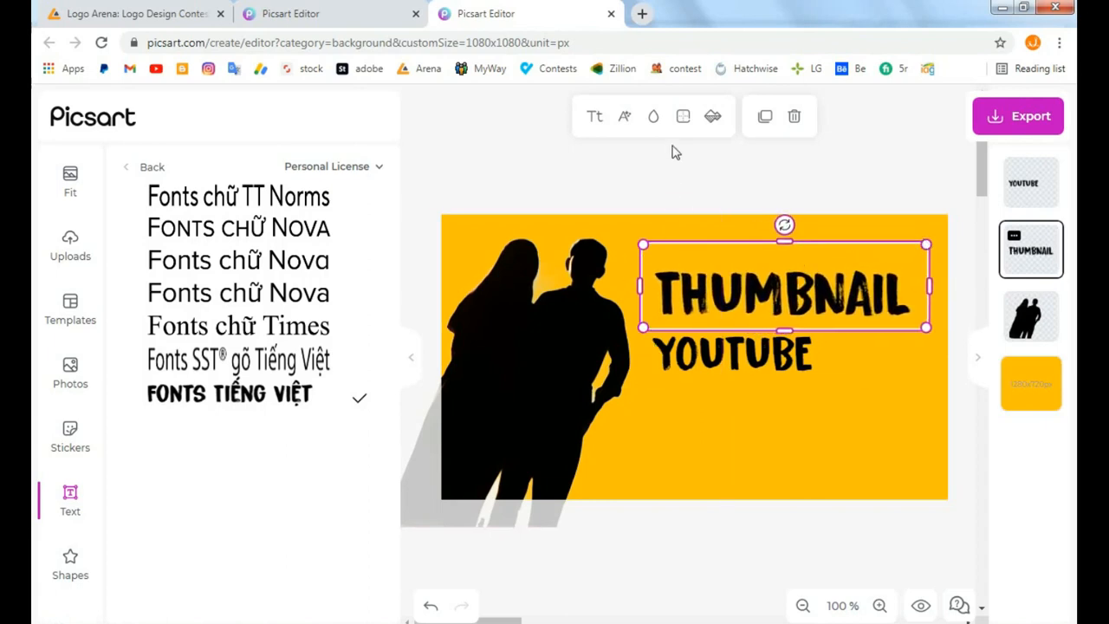
pyautogui.click(654, 120)
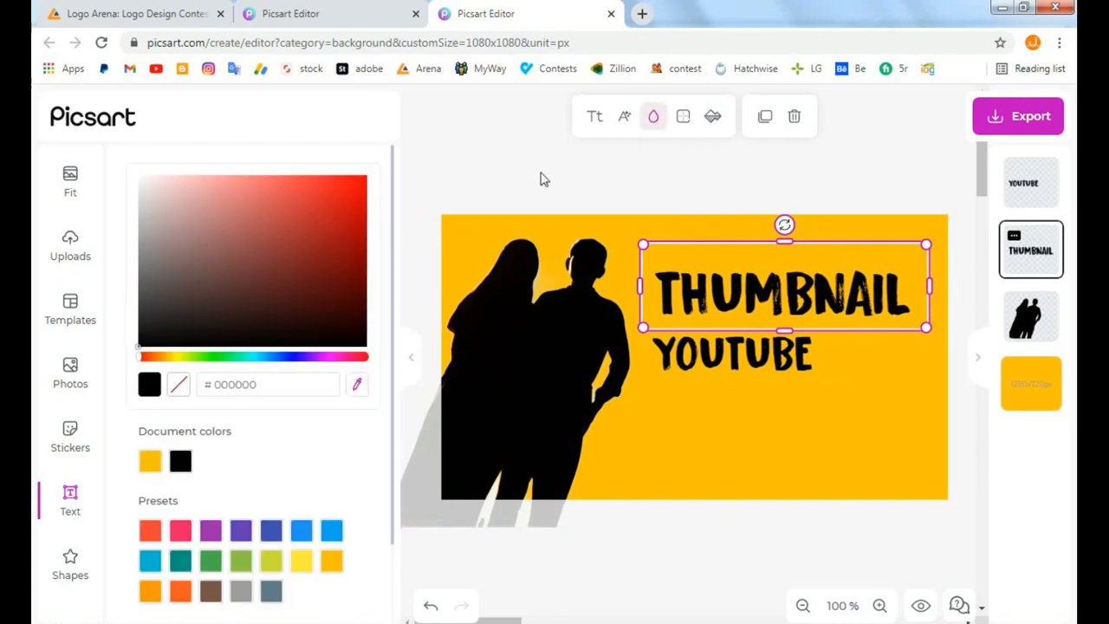
pyautogui.click(347, 188)
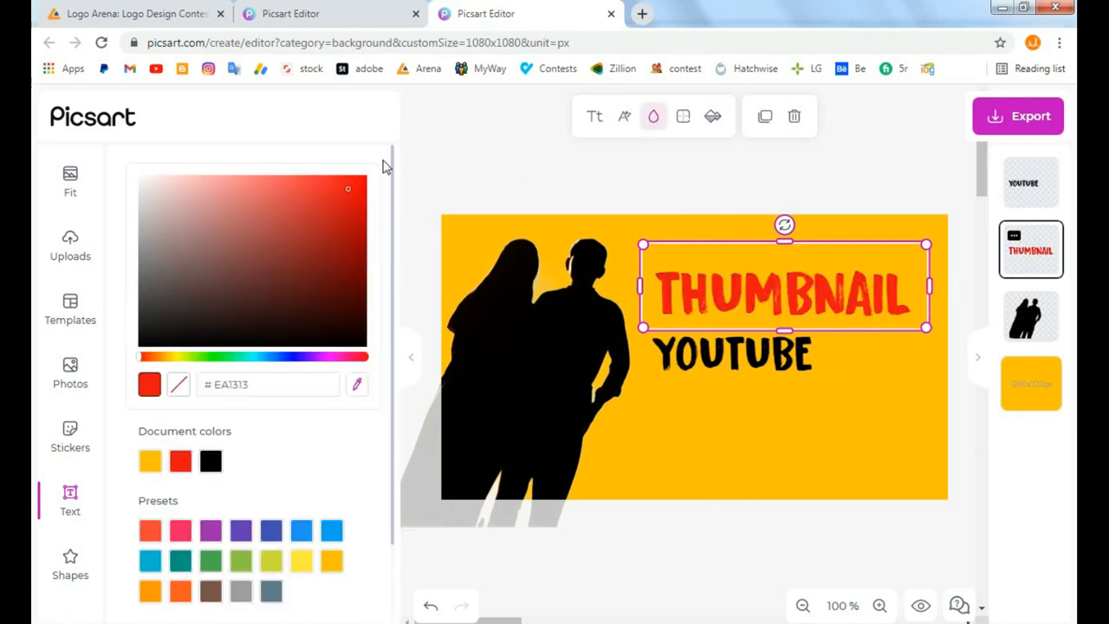
pyautogui.click(366, 178)
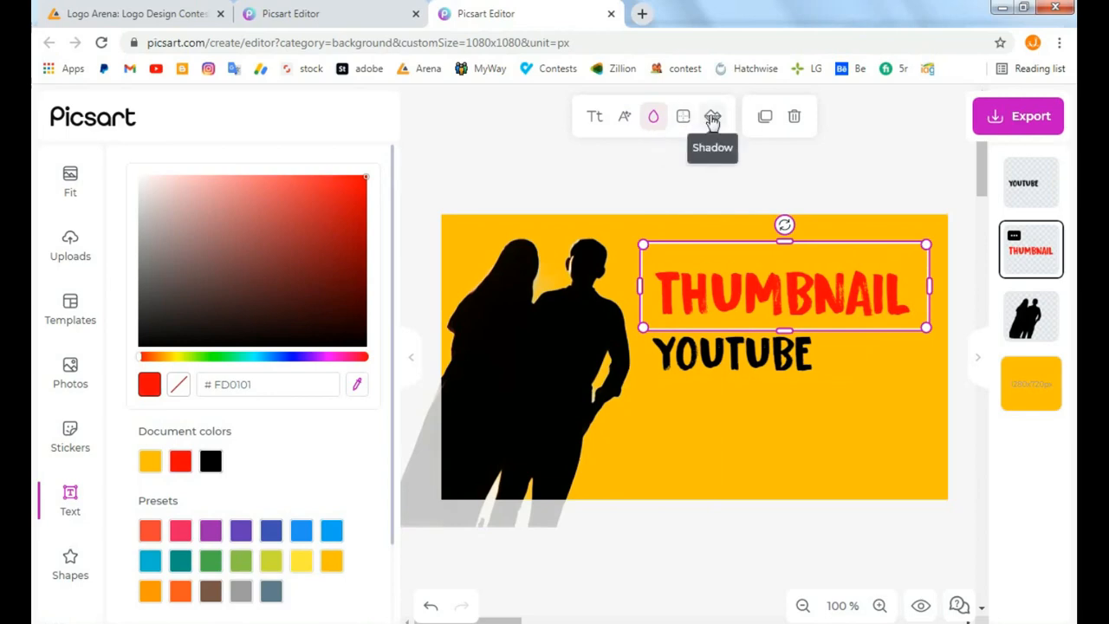
# Add a near-black shadow, colour 050101, to the THUMBNAIL text.
pyautogui.click(713, 116)
pyautogui.click(319, 343)
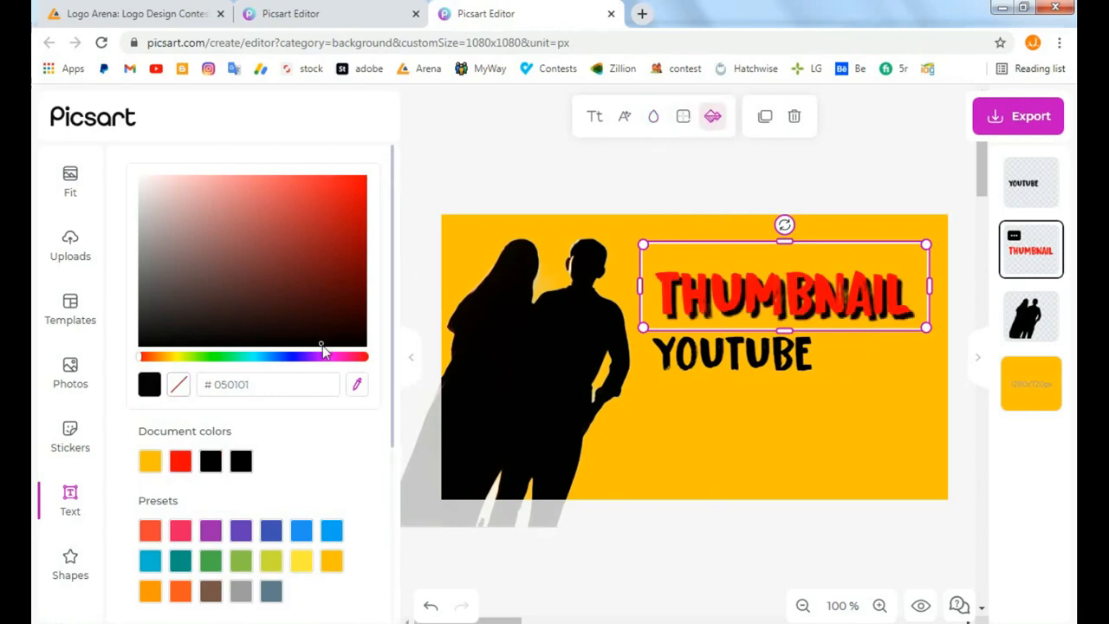
pyautogui.click(660, 193)
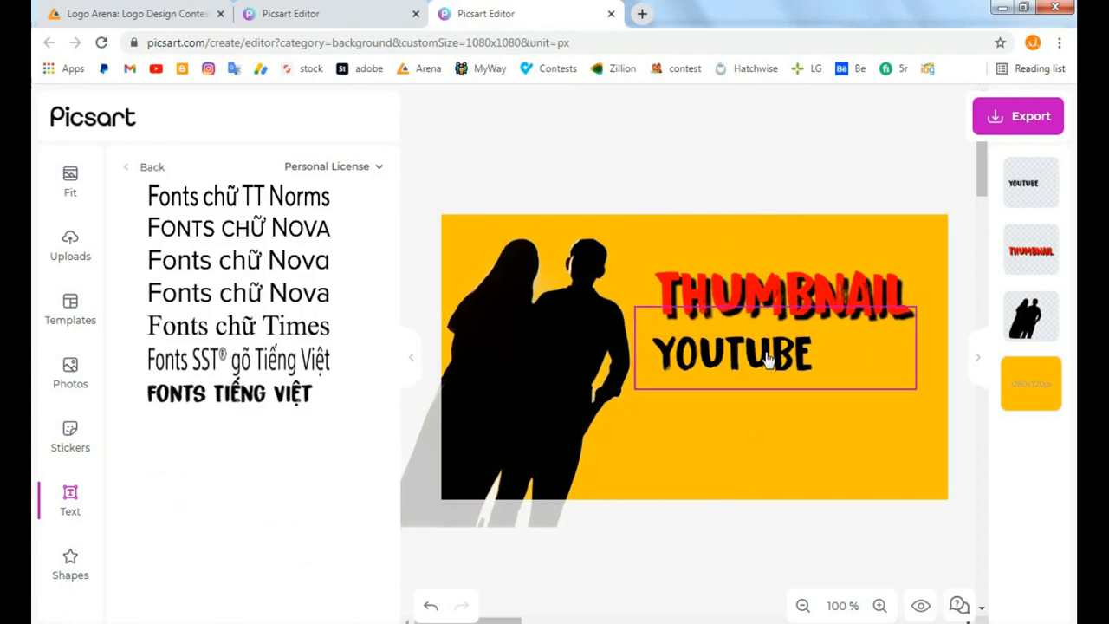
# Enlarge the YOUTUBE text and centre it beneath THUMBNAIL.
pyautogui.click(895, 365)
pyautogui.moveTo(908, 316); pyautogui.dragTo(932, 309)
pyautogui.moveTo(932, 348); pyautogui.dragTo(892, 399)
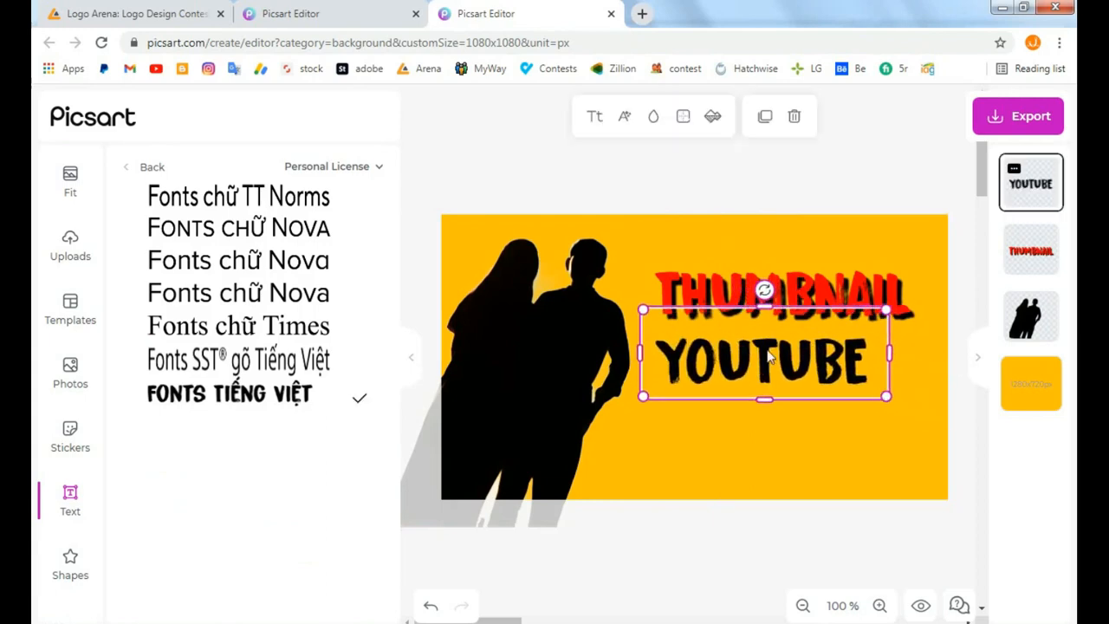
pyautogui.moveTo(769, 351); pyautogui.dragTo(786, 348)
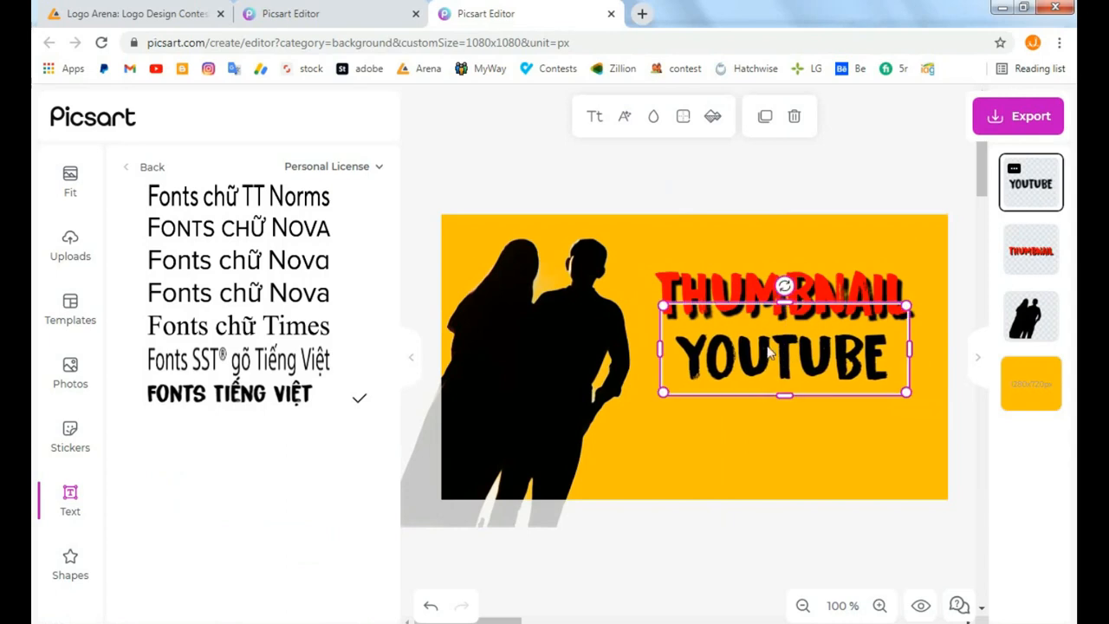
# Add a light grey stroke, colour EEE4E4, around the YOUTUBE text.
pyautogui.click(682, 119)
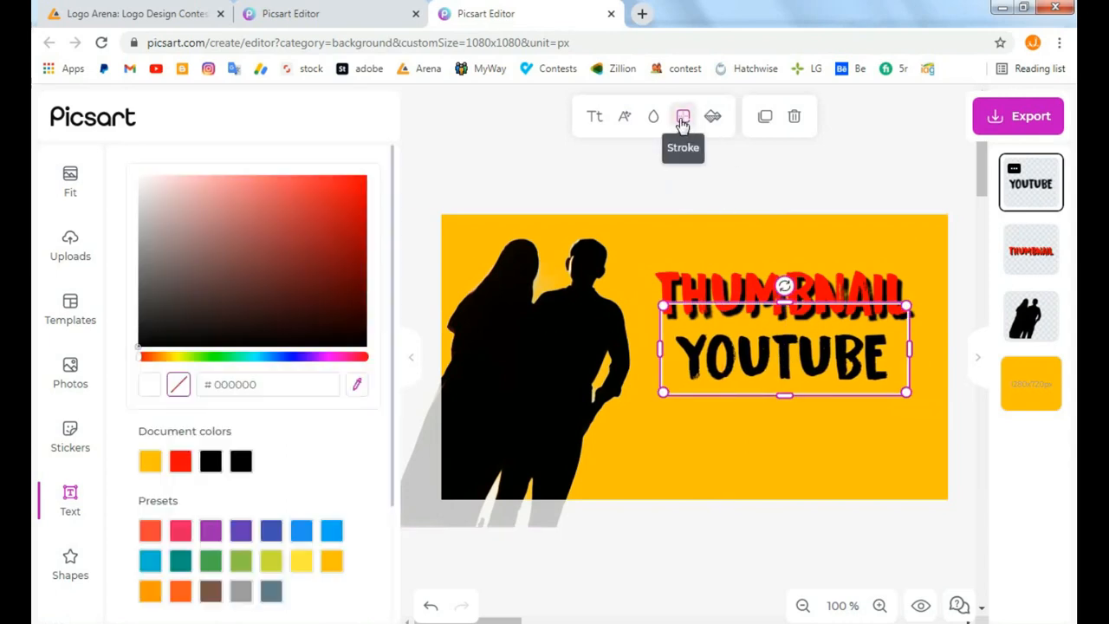
pyautogui.click(148, 186)
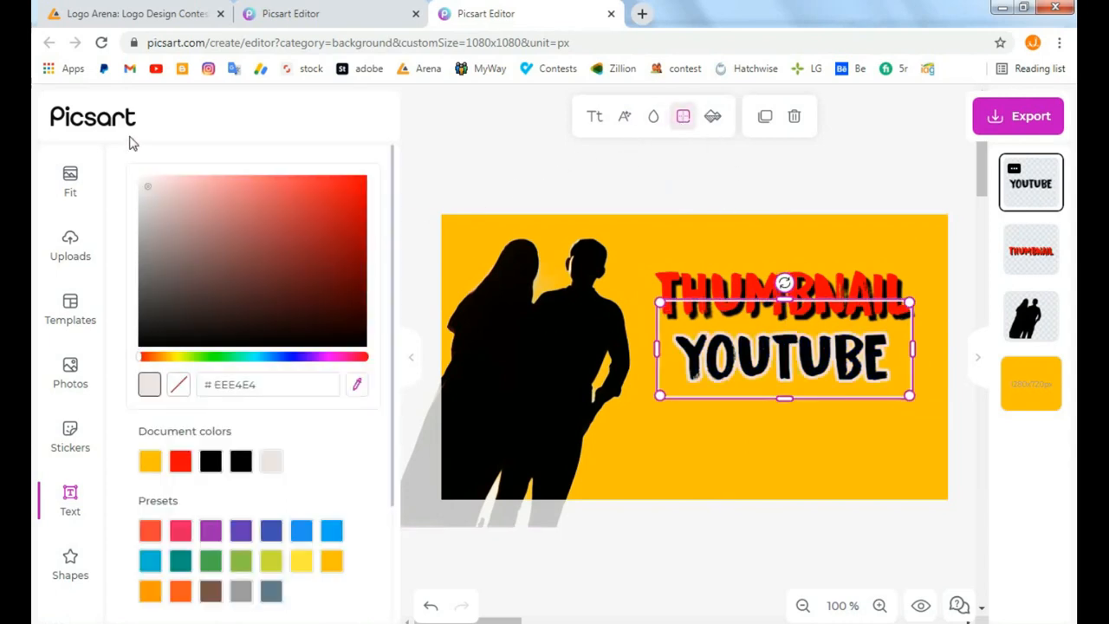
pyautogui.click(477, 160)
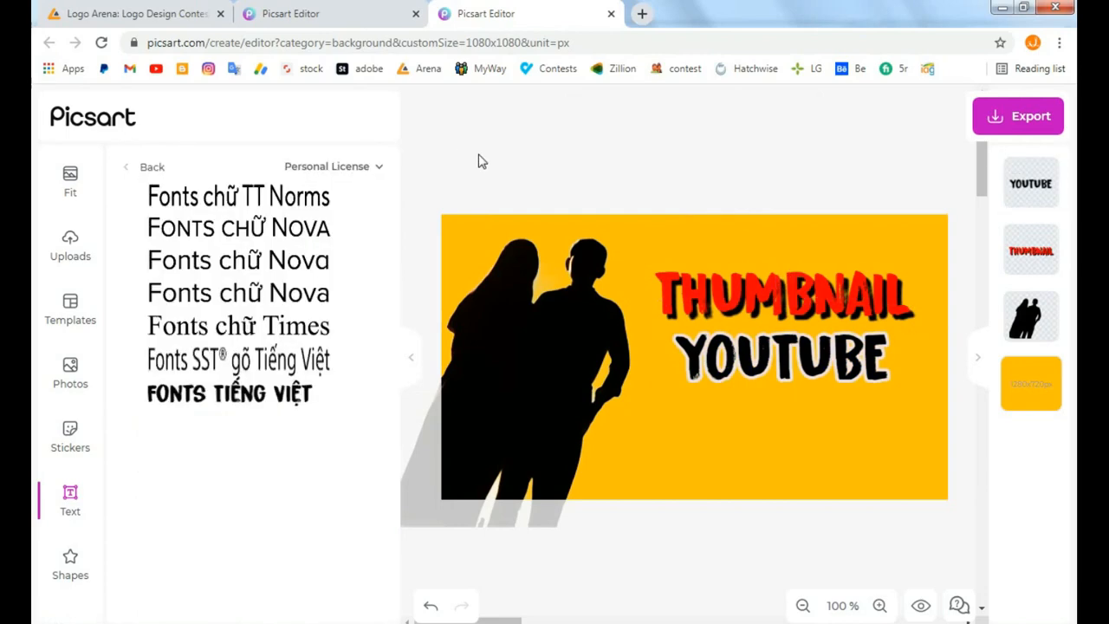
# Duplicate the YOUTUBE text, place the copy directly below it and change its wording to PICSART.
pyautogui.click(779, 355)
pyautogui.click(765, 116)
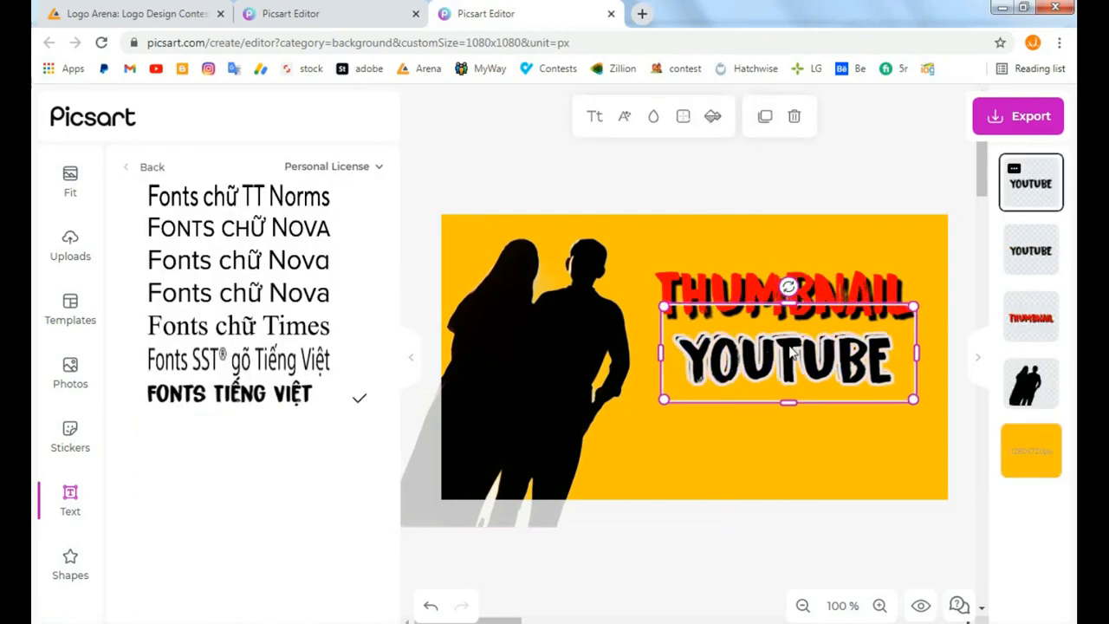
pyautogui.moveTo(784, 355); pyautogui.dragTo(787, 420)
pyautogui.doubleClick(787, 421)
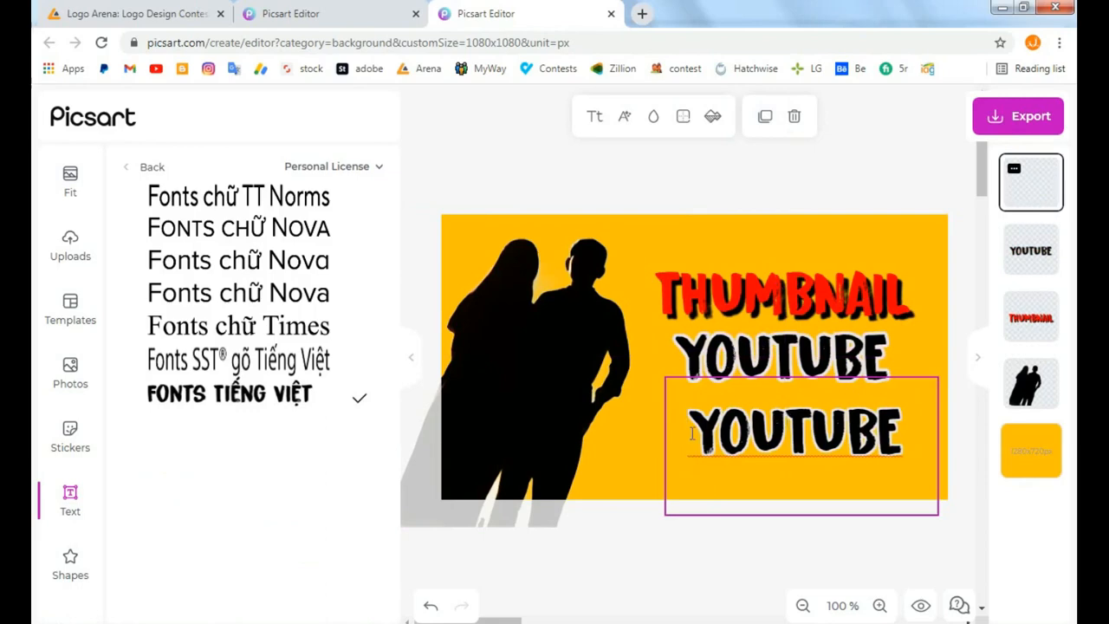
pyautogui.moveTo(701, 431); pyautogui.dragTo(895, 431)
pyautogui.write('PICSART')
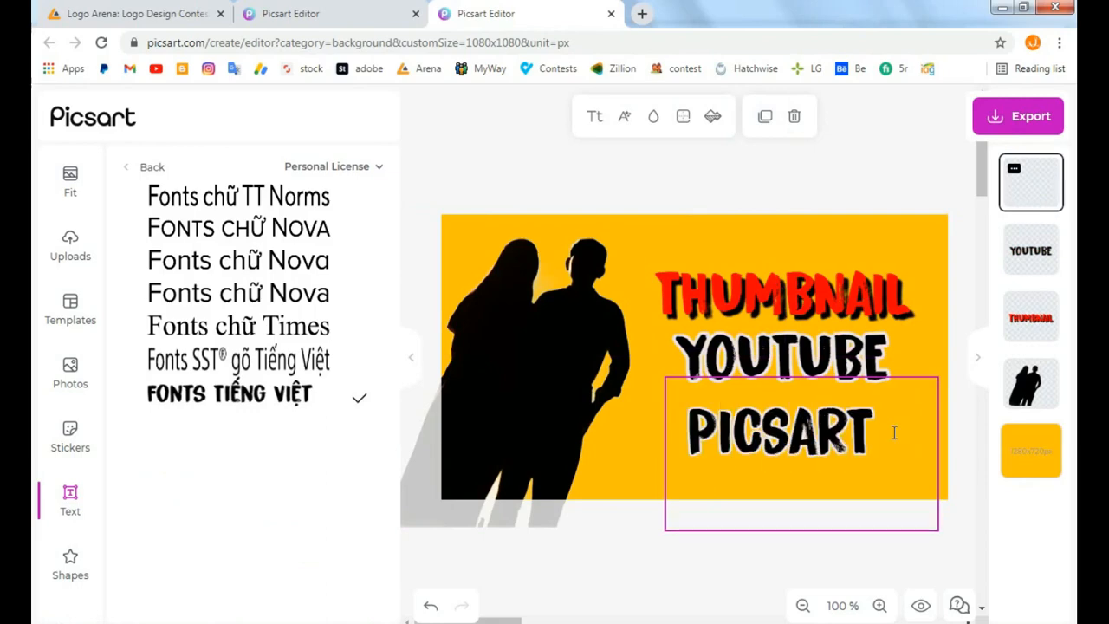
pyautogui.click(718, 563)
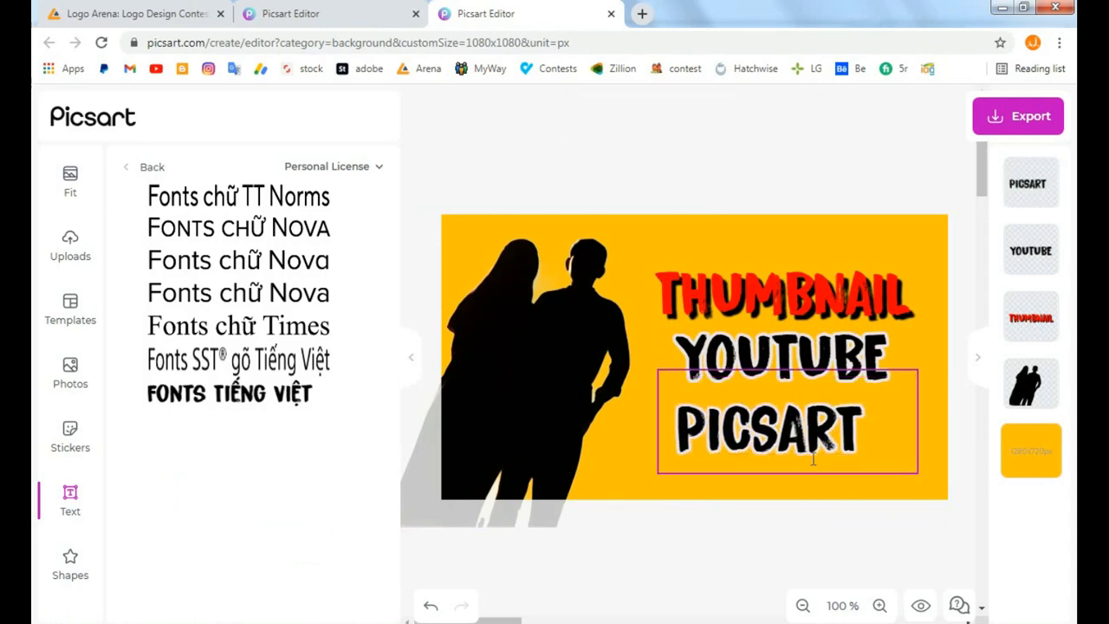
# Change the PICSART text to the regular Fonts chữ Nova font, scale it down to one line and centre it under YOUTUBE.
pyautogui.click(813, 459)
pyautogui.click(834, 537)
pyautogui.click(809, 389)
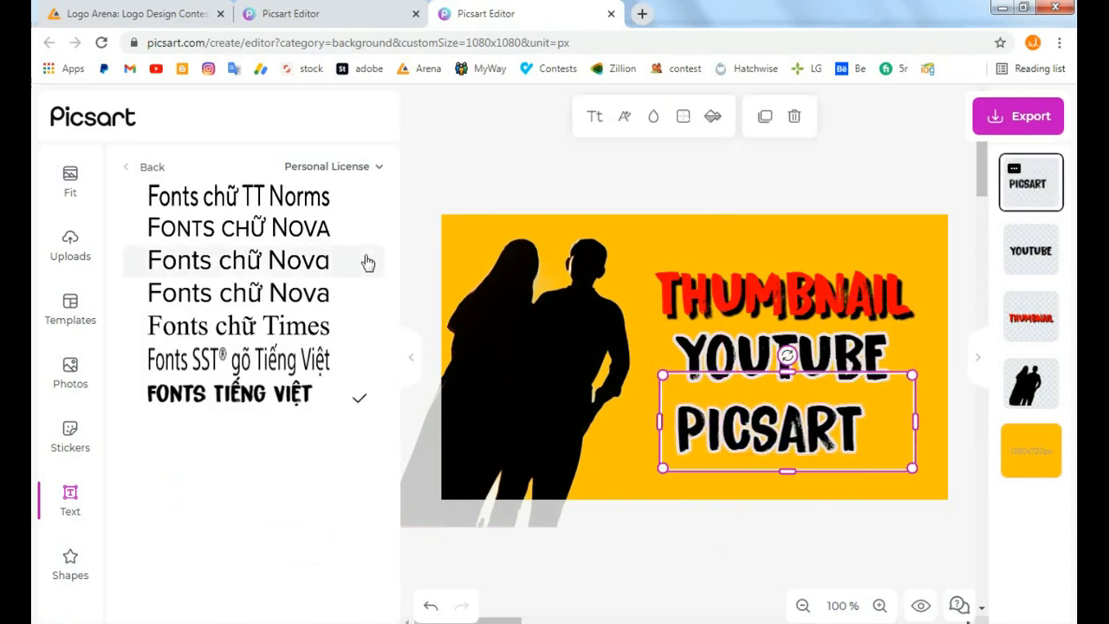
pyautogui.click(228, 265)
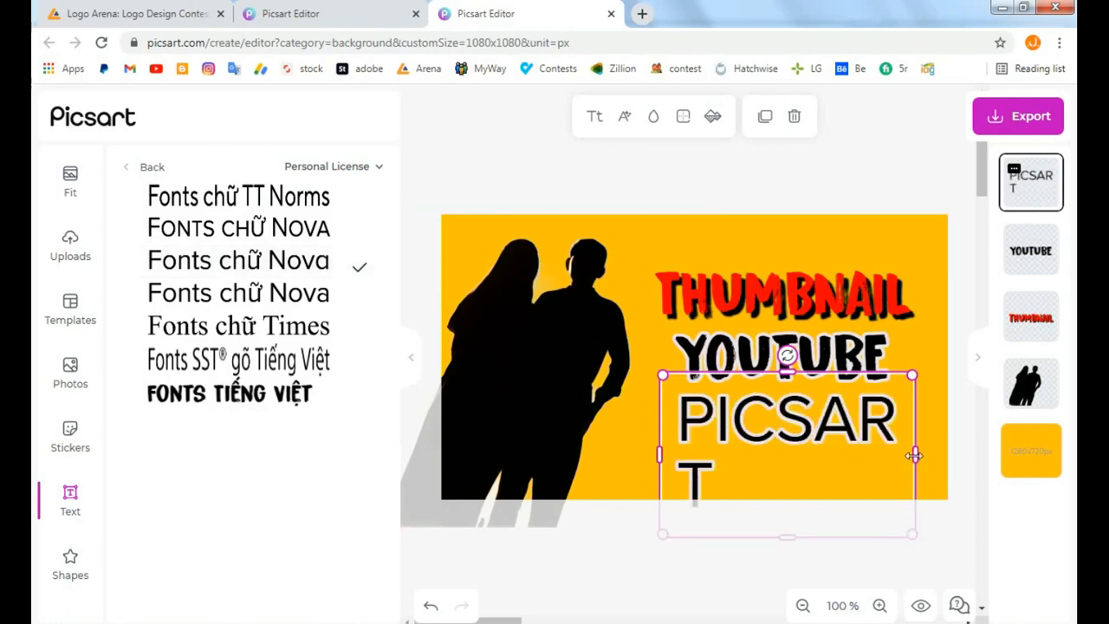
pyautogui.moveTo(915, 454); pyautogui.dragTo(890, 439)
pyautogui.moveTo(792, 401); pyautogui.dragTo(807, 423)
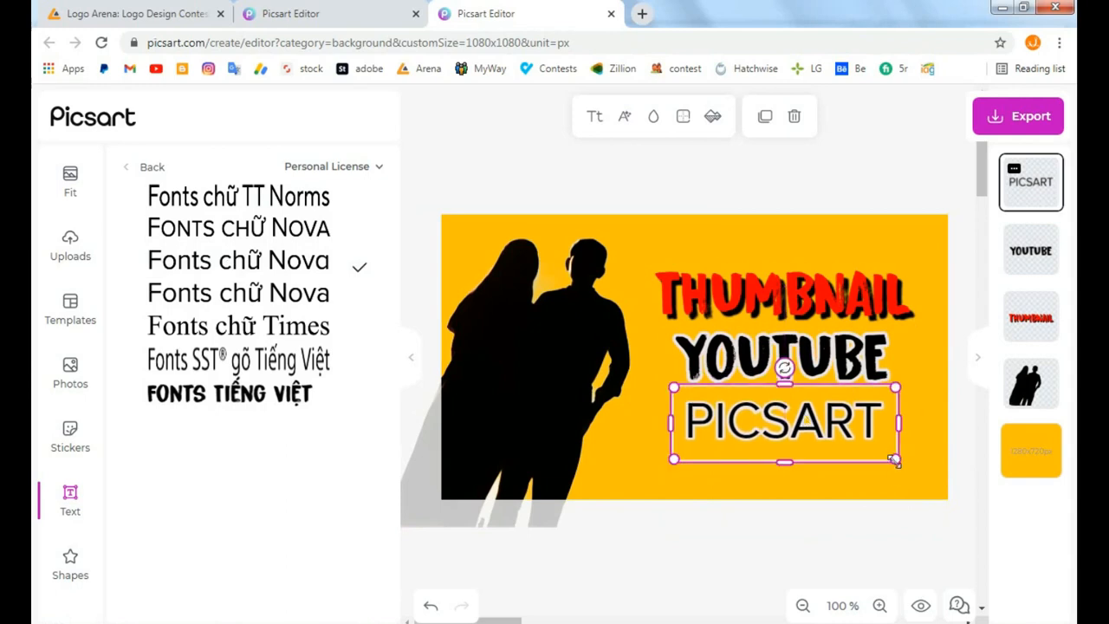
pyautogui.moveTo(895, 461); pyautogui.dragTo(873, 456)
pyautogui.moveTo(800, 433); pyautogui.dragTo(811, 429)
# Nudge the YOUTUBE and THUMBNAIL texts slightly down to even out the spacing between the title lines.
pyautogui.moveTo(821, 362); pyautogui.dragTo(821, 370)
pyautogui.click(819, 289)
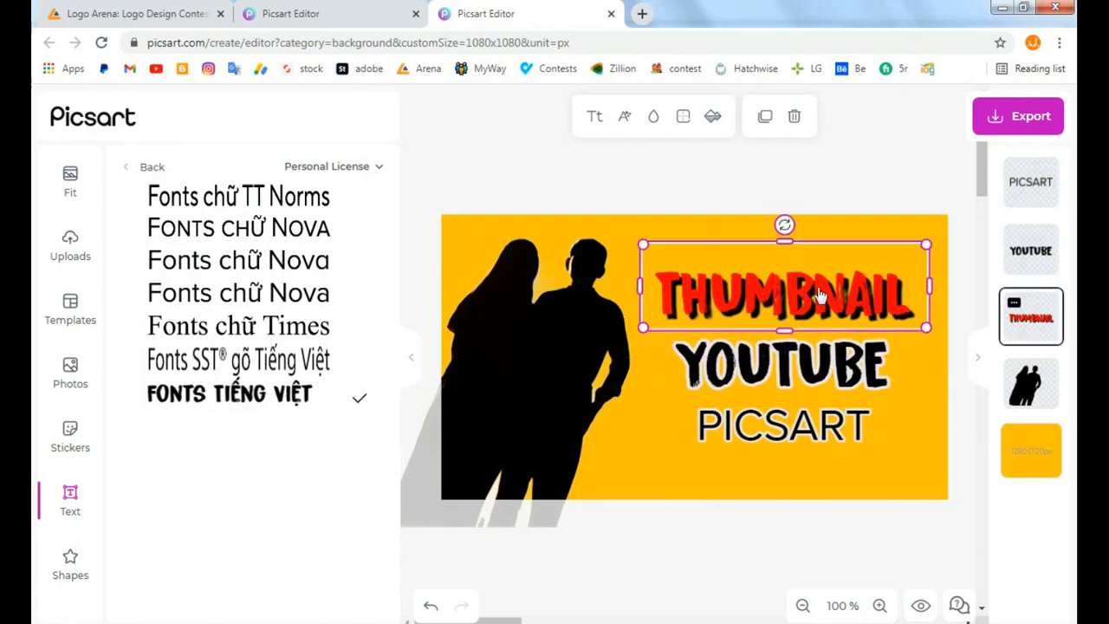
pyautogui.moveTo(820, 295); pyautogui.dragTo(820, 299)
# Nudge the PICSART text up slightly and fill it with the teal preset, 009687.
pyautogui.moveTo(804, 439); pyautogui.dragTo(804, 433)
pyautogui.click(655, 121)
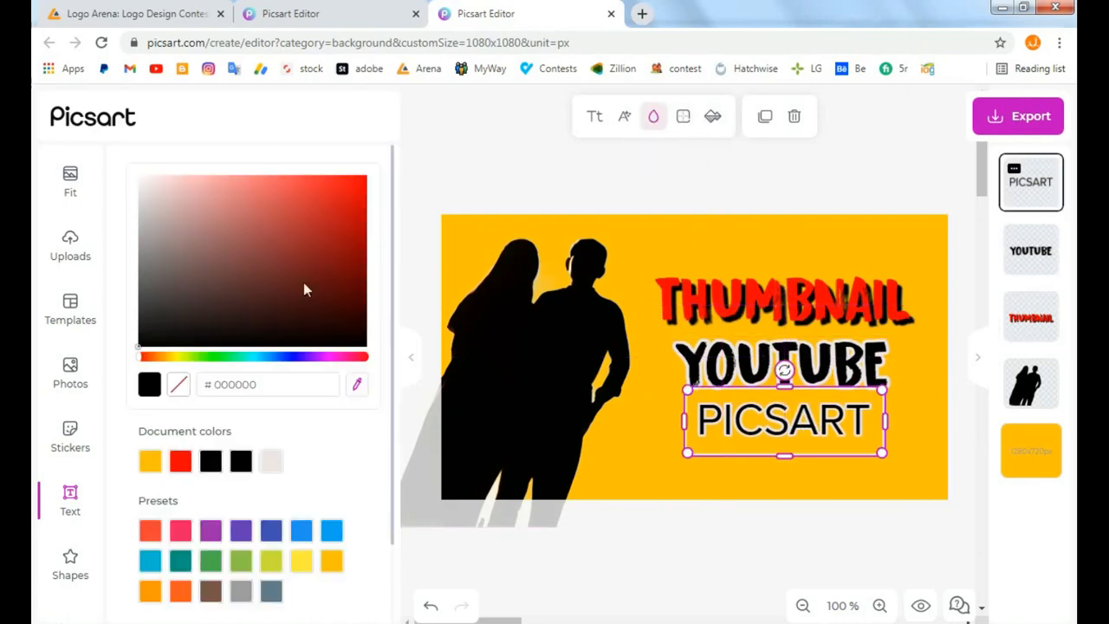
pyautogui.click(178, 560)
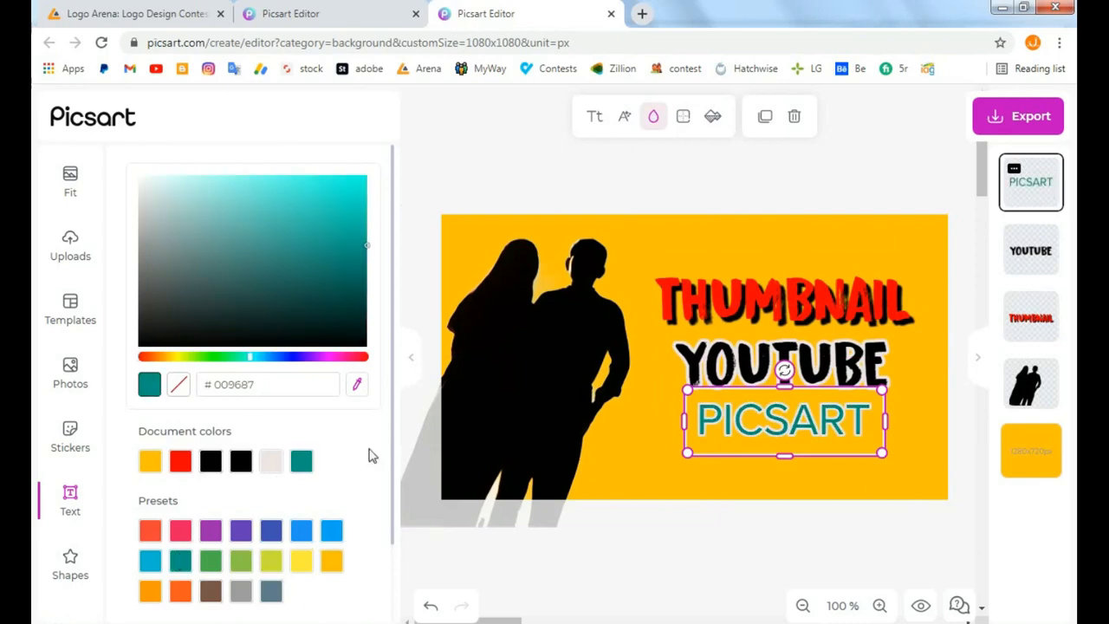
# Add the dandelion sticker to the canvas, shrink it and tilt it in the lower area between the couple and PICSART.
pyautogui.click(73, 432)
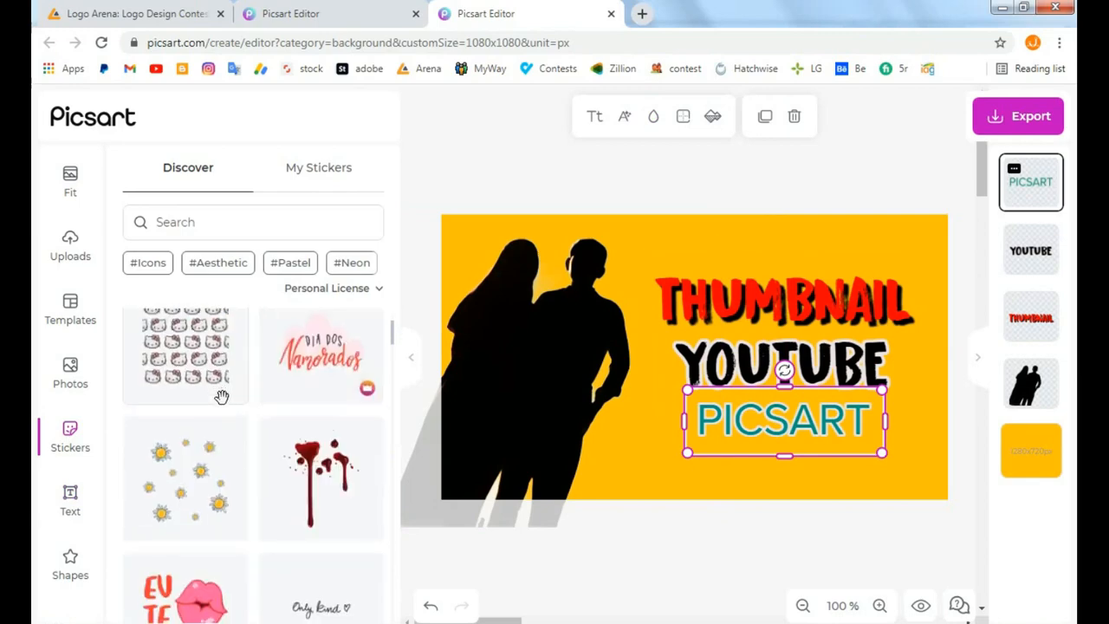
pyautogui.scroll(-3, 222, 416)
pyautogui.scroll(-3, 225, 460)
pyautogui.scroll(-3, 223, 471)
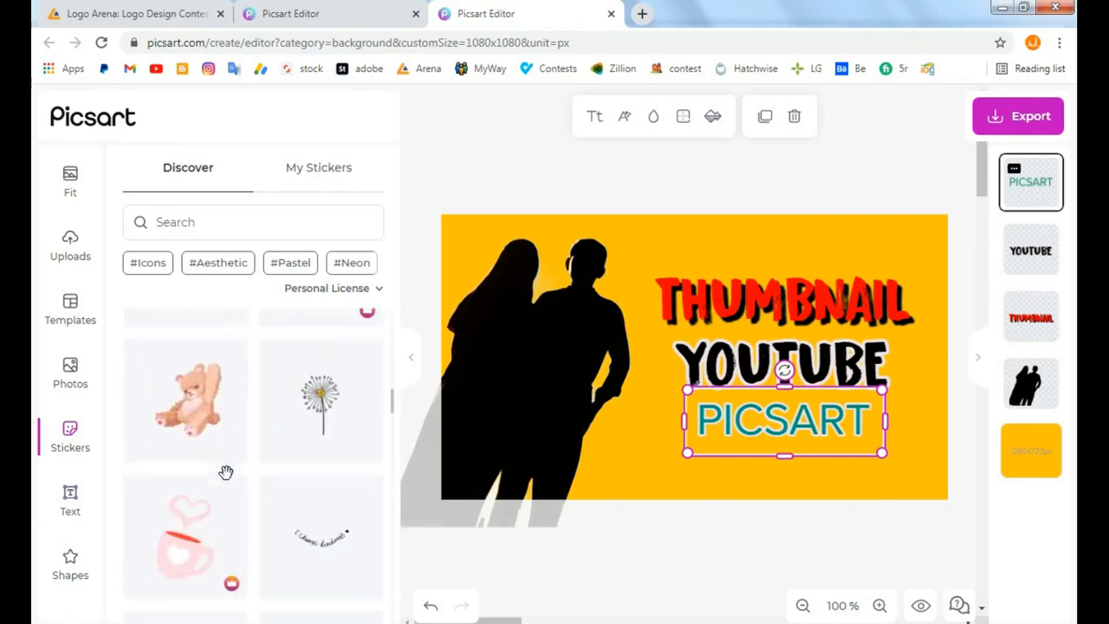
pyautogui.click(319, 397)
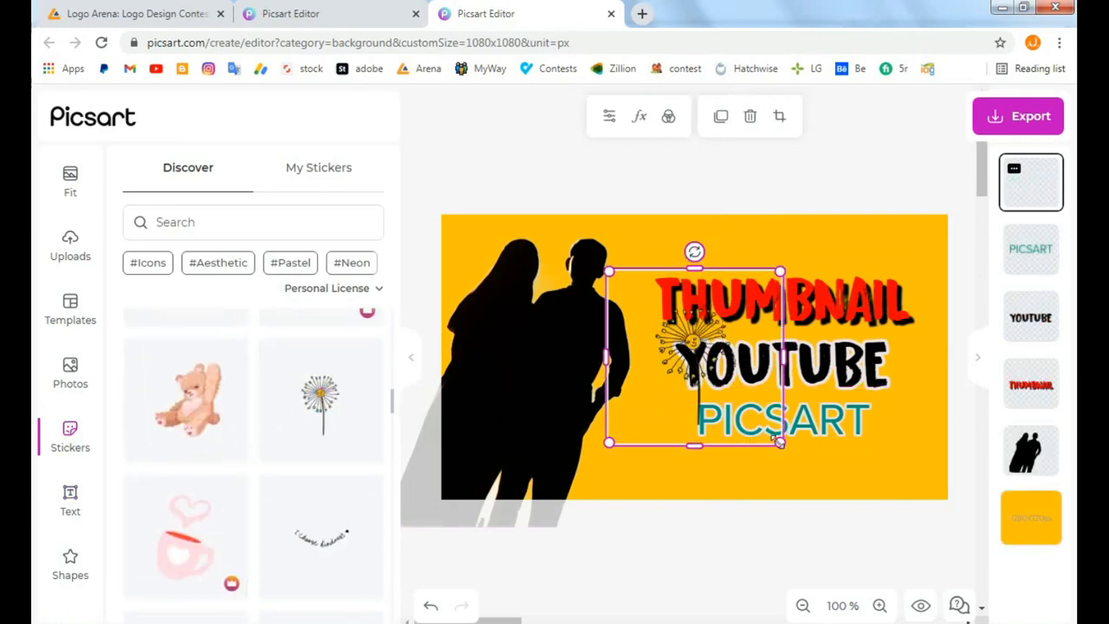
pyautogui.moveTo(780, 442); pyautogui.dragTo(679, 463)
pyautogui.moveTo(652, 371); pyautogui.dragTo(695, 363)
# Duplicate the dandelion twice, rotating one copy beside the man's head and the other in the canvas's upper right corner.
pyautogui.moveTo(674, 430); pyautogui.dragTo(593, 213)
pyautogui.click(720, 116)
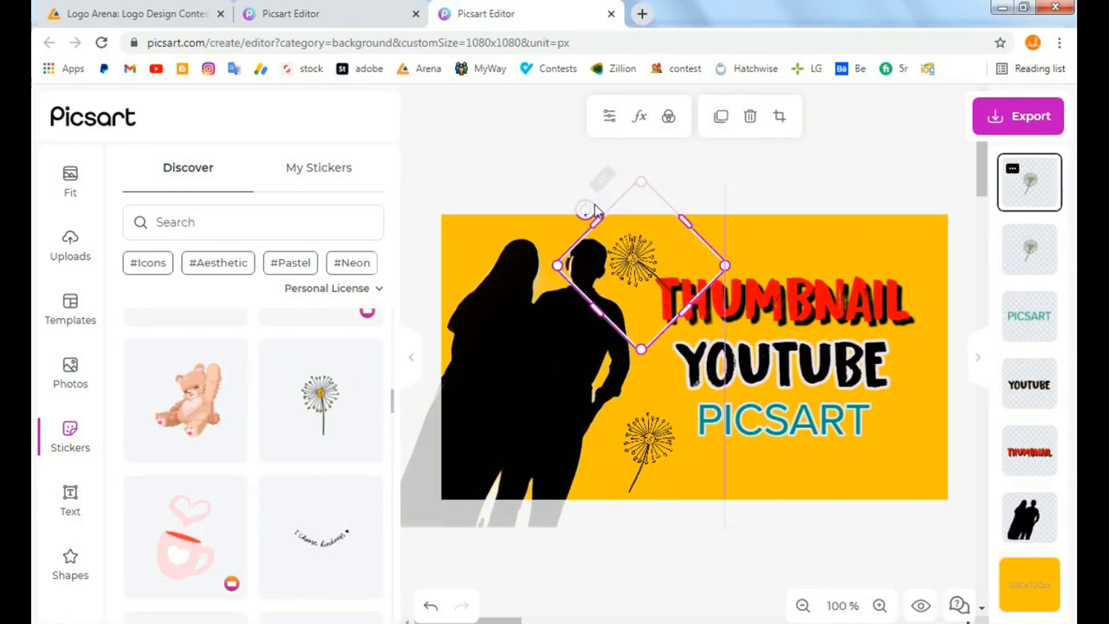
pyautogui.moveTo(635, 268); pyautogui.dragTo(884, 258)
pyautogui.click(721, 119)
pyautogui.moveTo(845, 200); pyautogui.dragTo(903, 263)
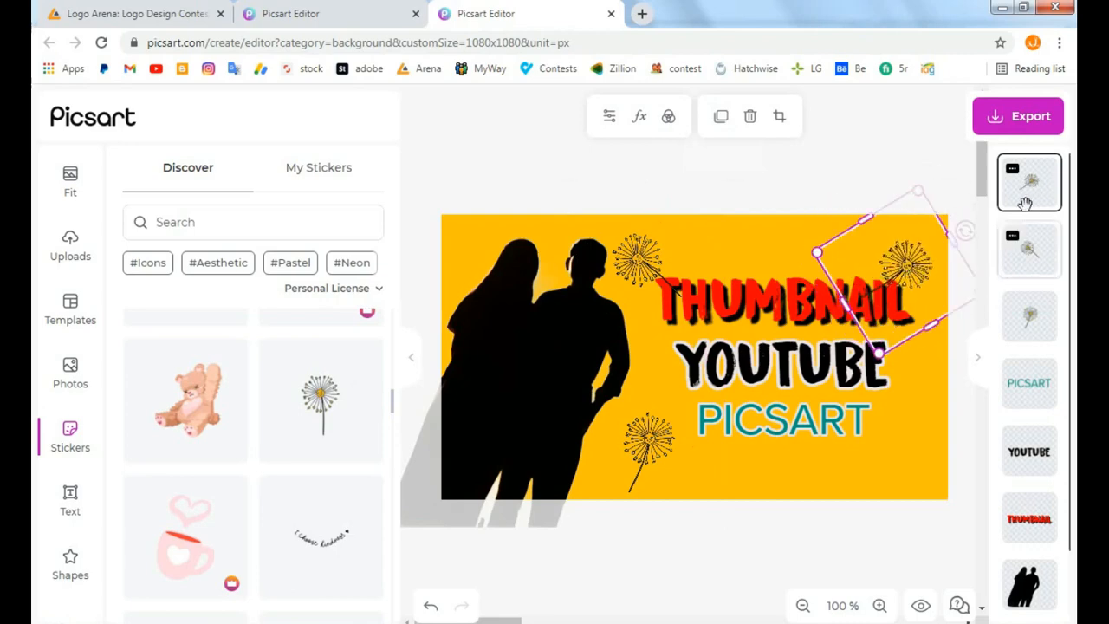
# Move the upper right dandelion layer behind the THUMBNAIL text, and place a rotated copy of it in the canvas's lower right corner.
pyautogui.moveTo(1032, 181); pyautogui.dragTo(1040, 495)
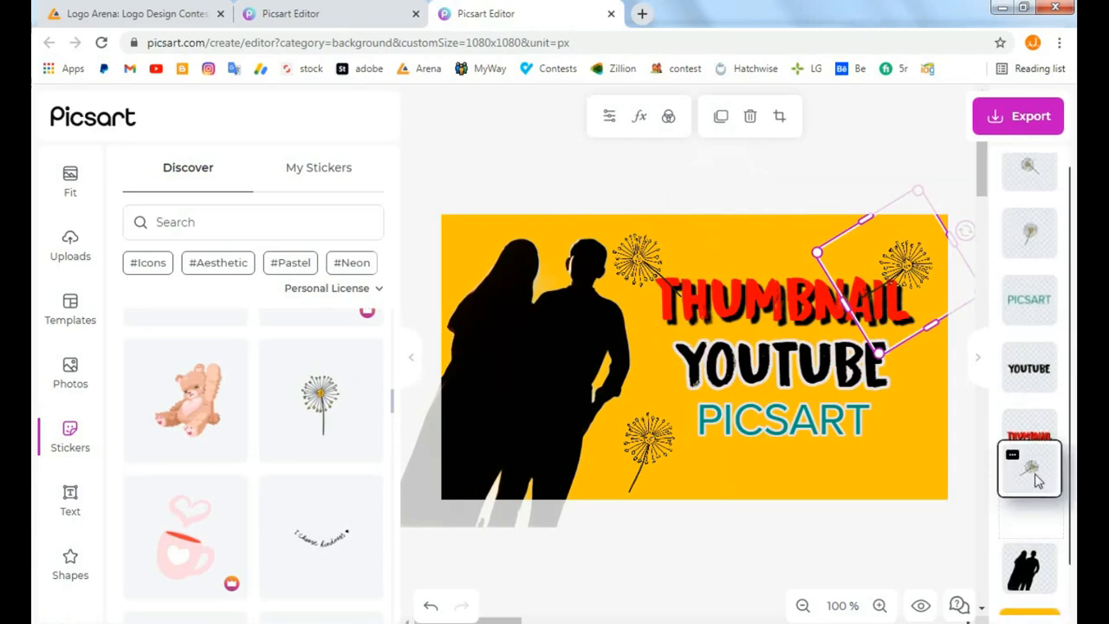
pyautogui.click(720, 116)
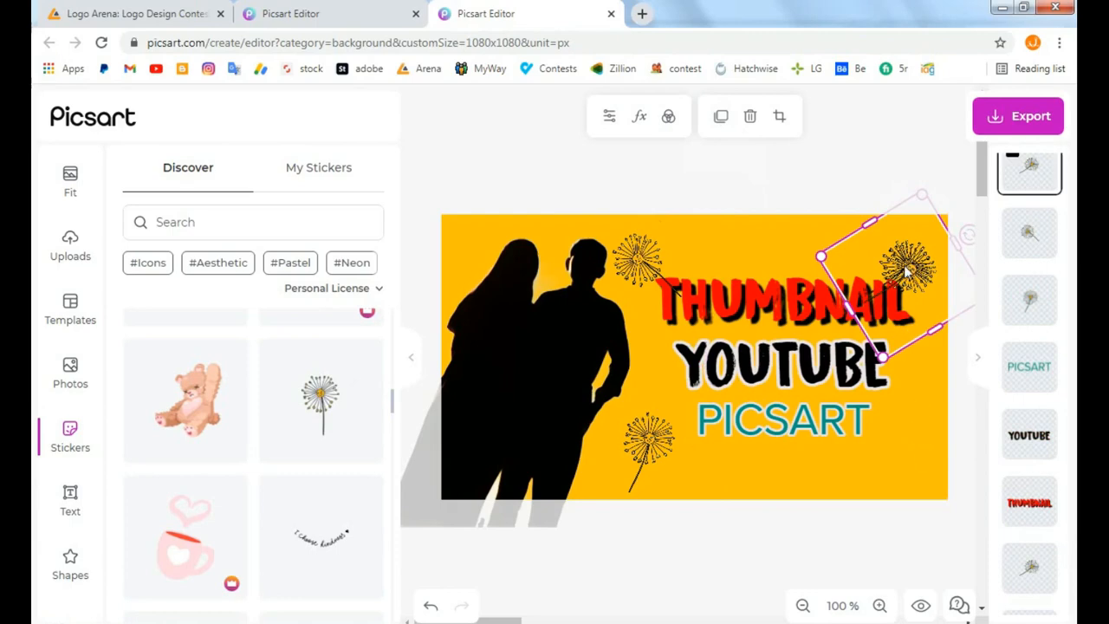
pyautogui.moveTo(912, 256); pyautogui.dragTo(837, 453)
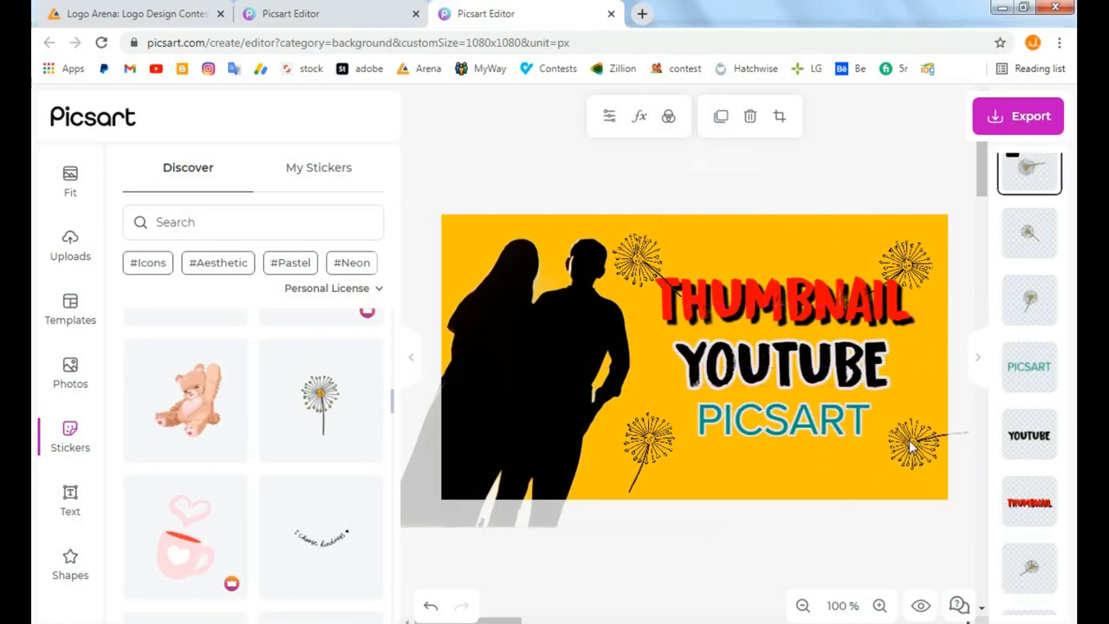
pyautogui.click(799, 529)
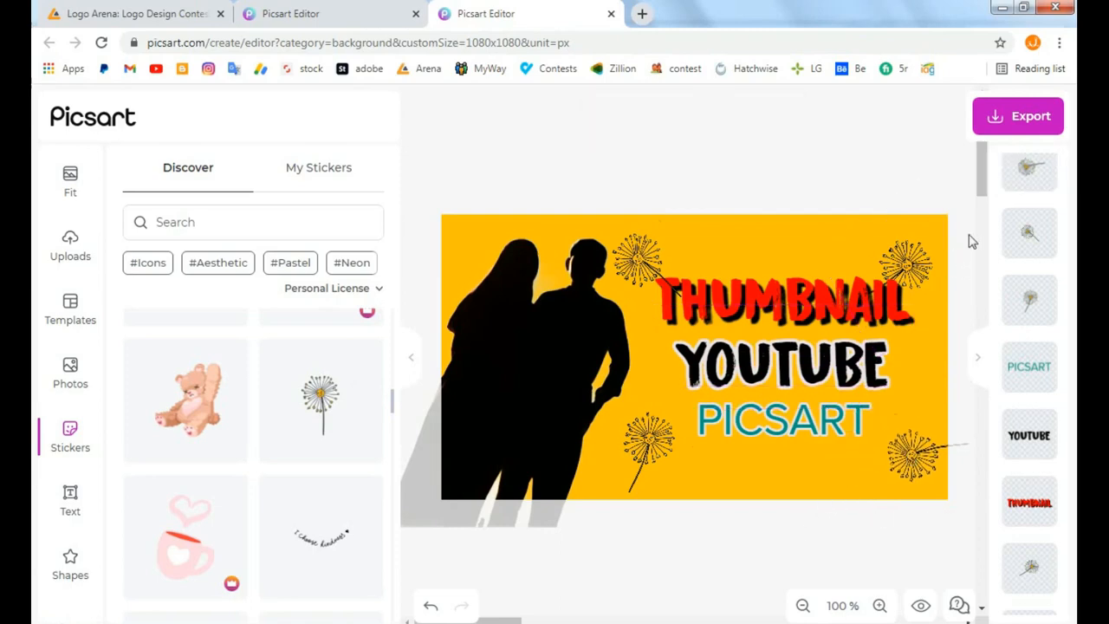
# Export the design as a JPG with the file name THUMBNAIL and download it.
pyautogui.click(1024, 116)
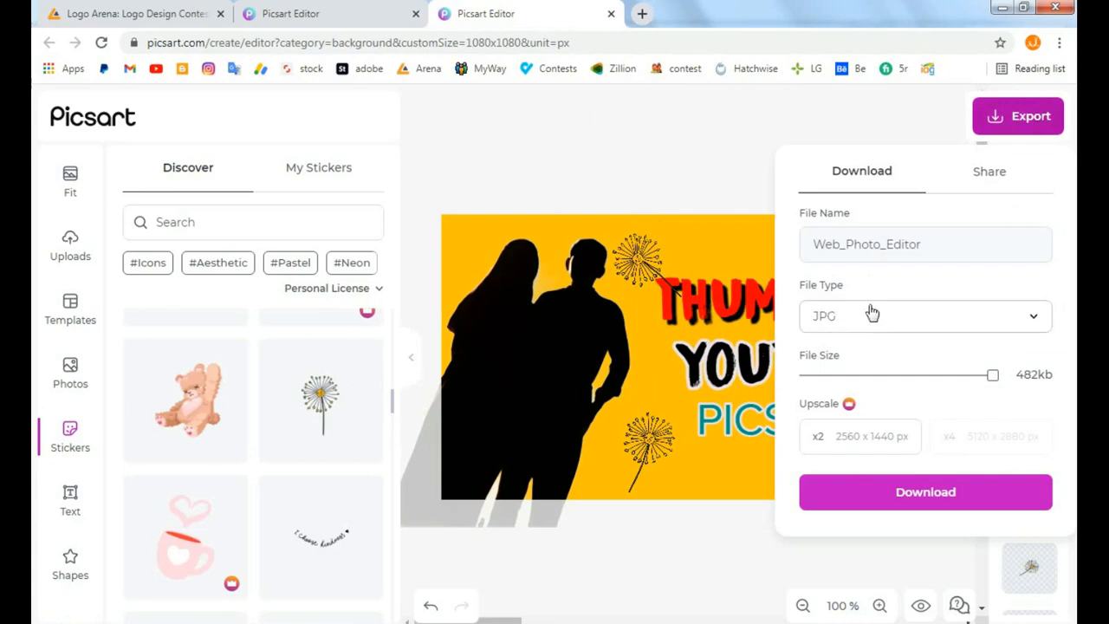
pyautogui.click(1005, 321)
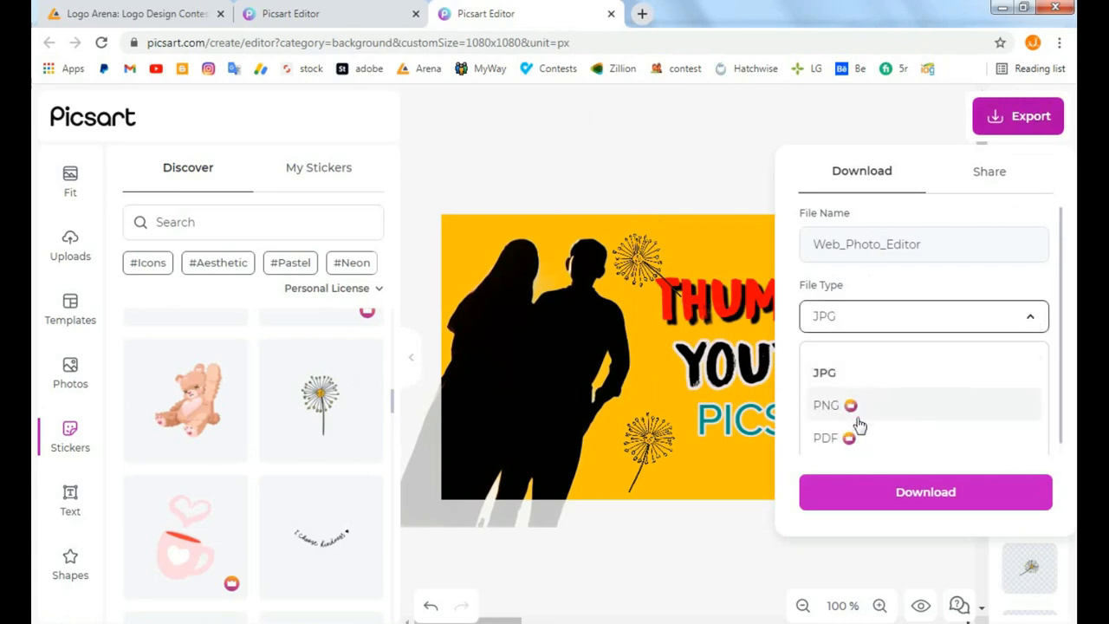
pyautogui.click(830, 373)
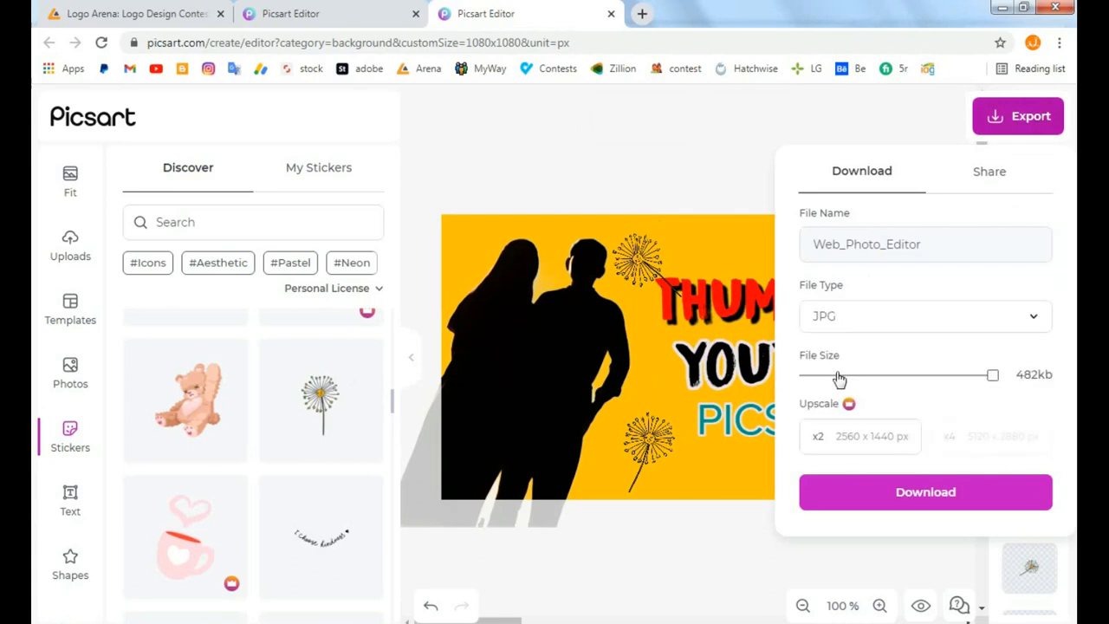
pyautogui.moveTo(938, 255); pyautogui.dragTo(804, 249)
pyautogui.write('T')
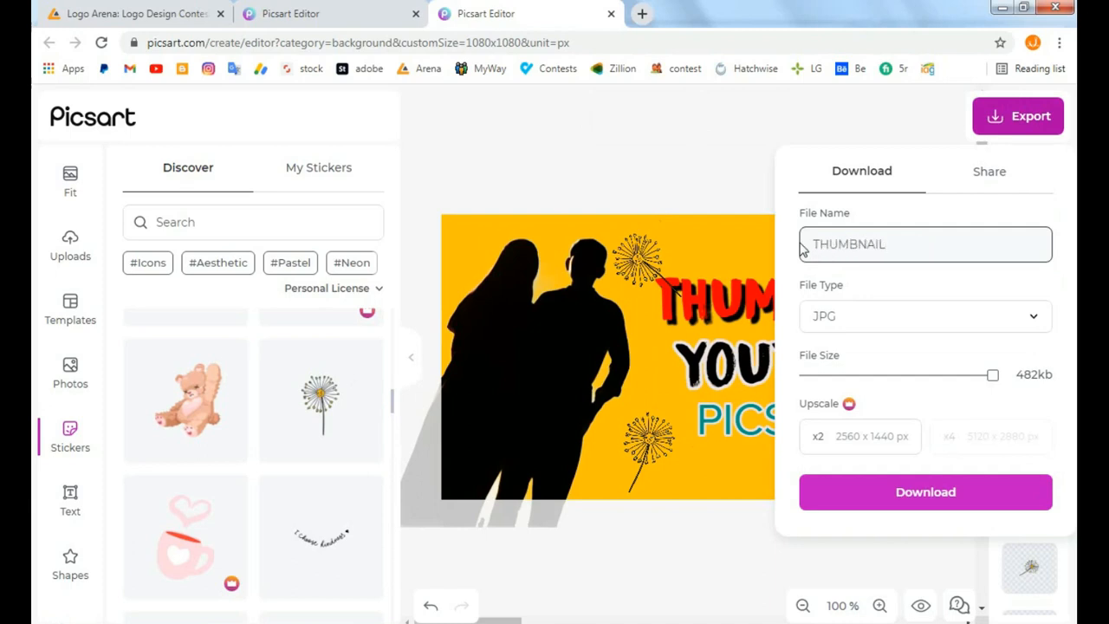
pyautogui.write('HUMBNAIL')
pyautogui.click(938, 493)
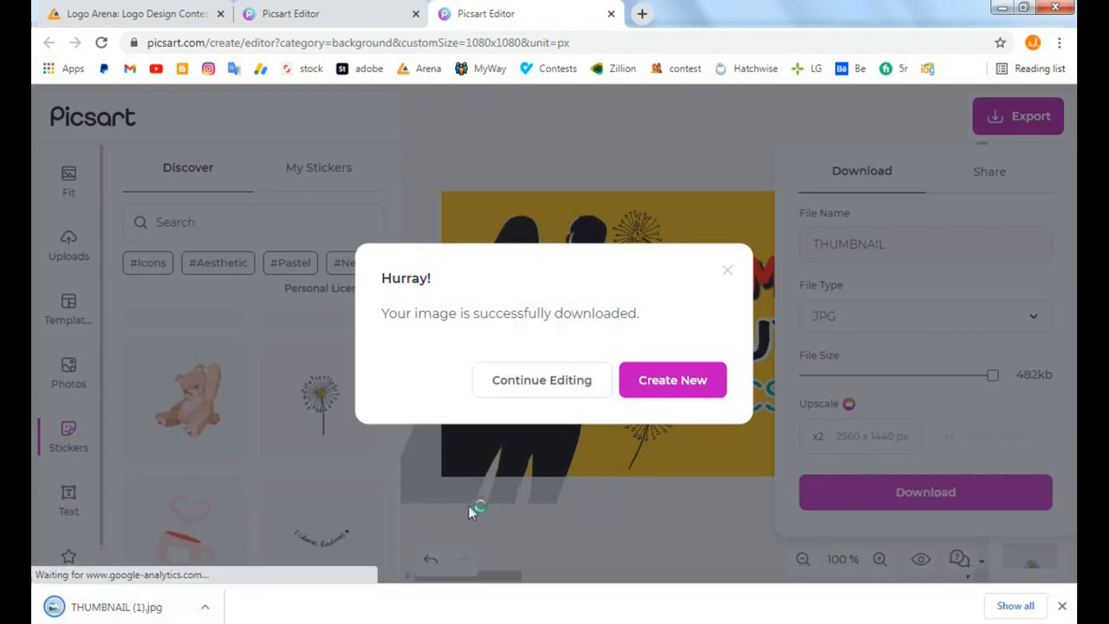
# Return to editing the design and open the downloaded THUMBNAIL (1).jpg file.
pyautogui.click(524, 379)
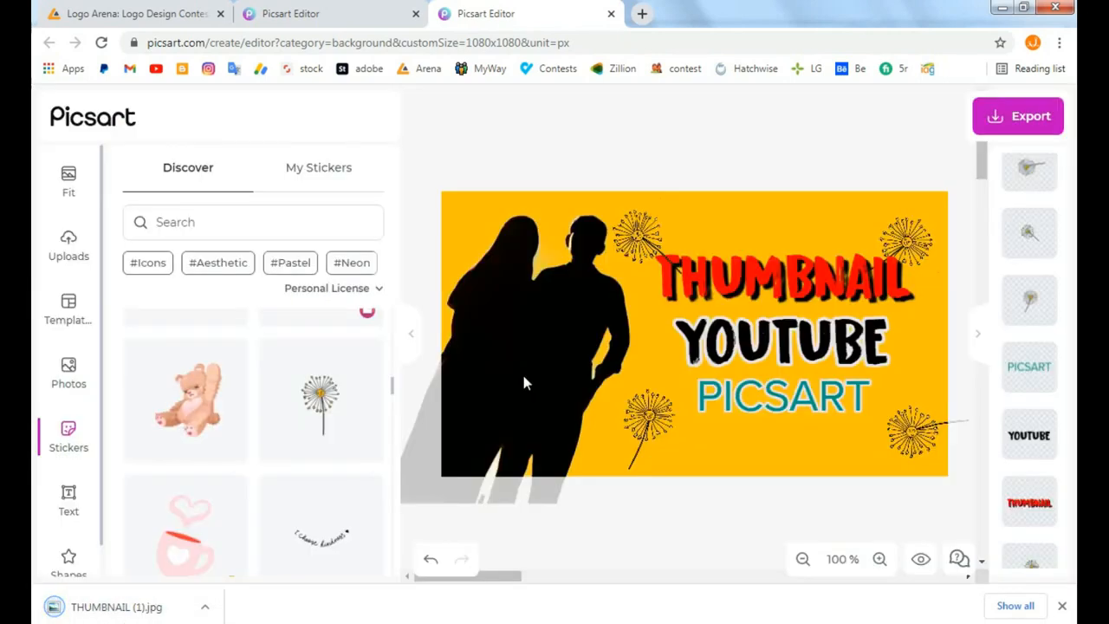
pyautogui.click(205, 606)
pyautogui.click(247, 504)
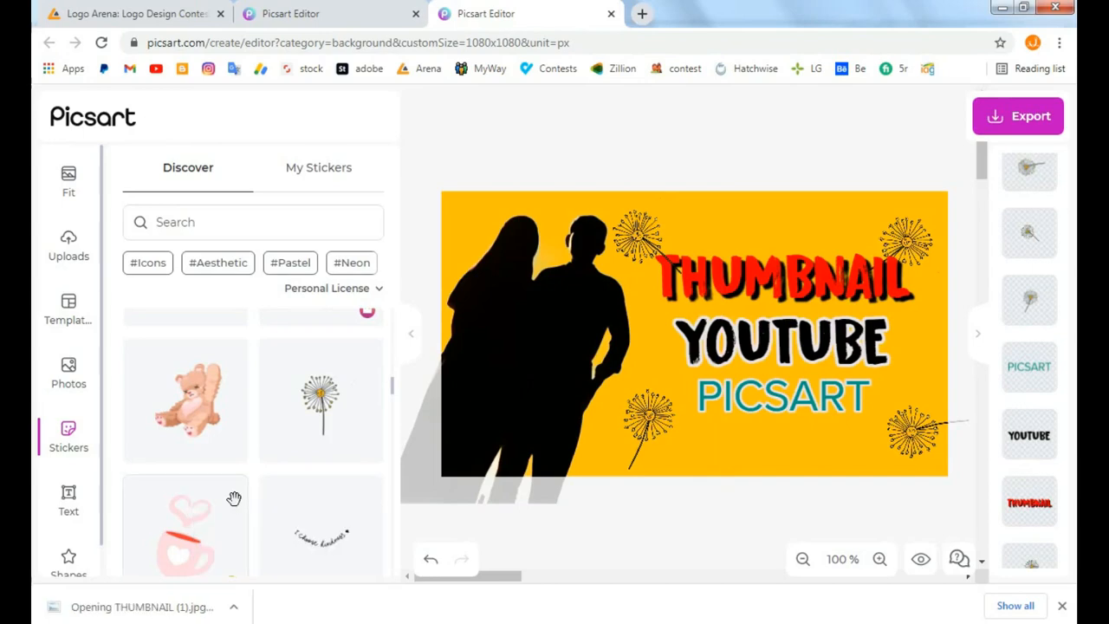